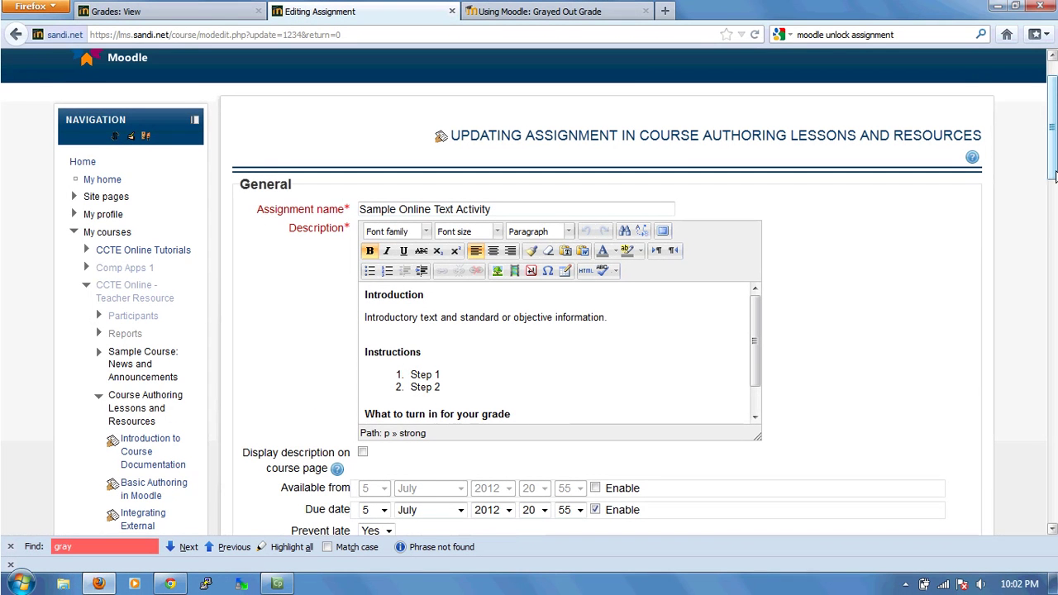
- Disable the due date of the Sample Online Text Activity assignment and set Prevent late submissions to No
{"action": "left_click", "coordinate": [607, 463]}
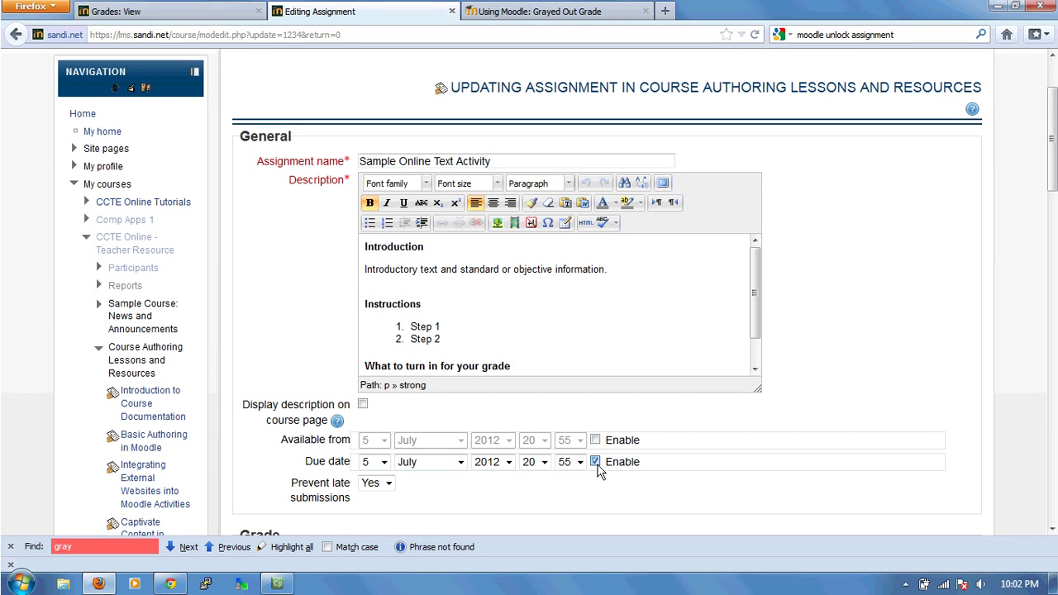
{"action": "left_click", "coordinate": [388, 487]}
{"action": "left_click", "coordinate": [379, 499]}
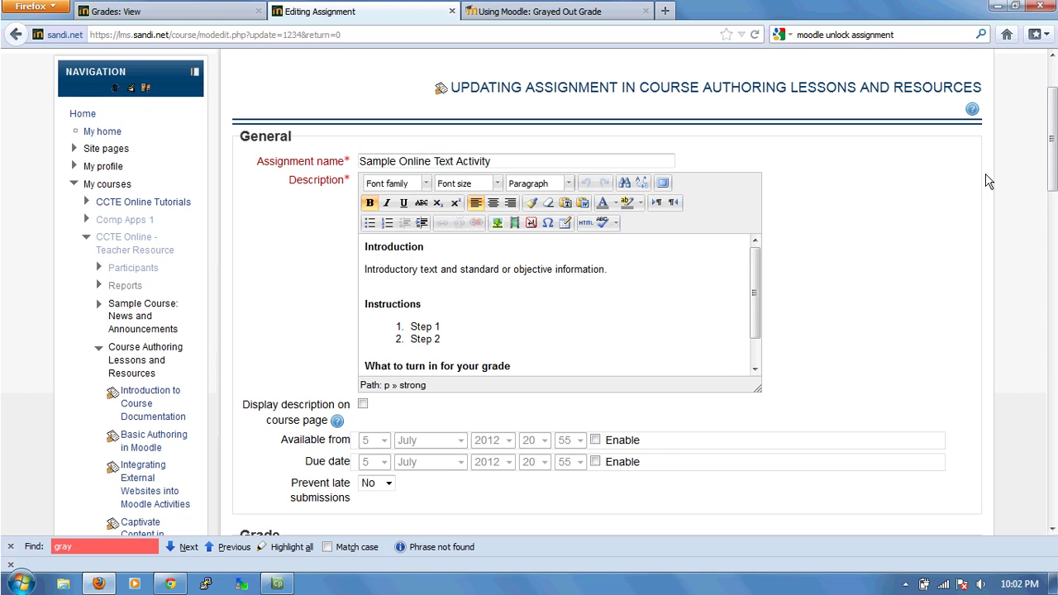
- Open the site's Home page in a new browser tab and switch to that tab
{"action": "mouse_move", "coordinate": [1053, 170]}
{"action": "left_mouse_down"}
{"action": "mouse_move", "coordinate": [1054, 323]}
{"action": "mouse_move", "coordinate": [1054, 158]}
{"action": "left_mouse_up"}
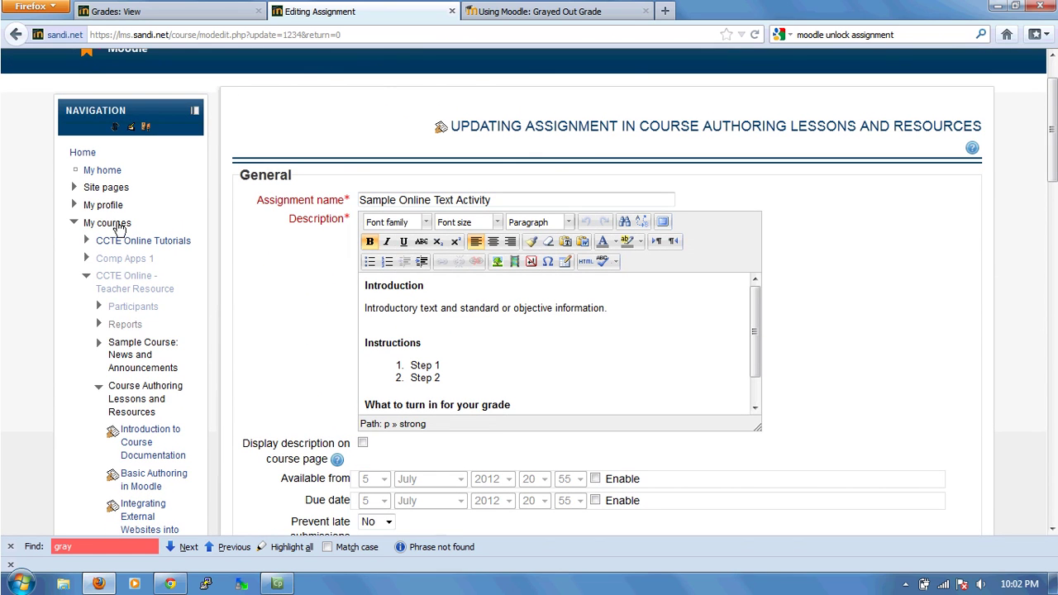
{"action": "right_click", "coordinate": [85, 158]}
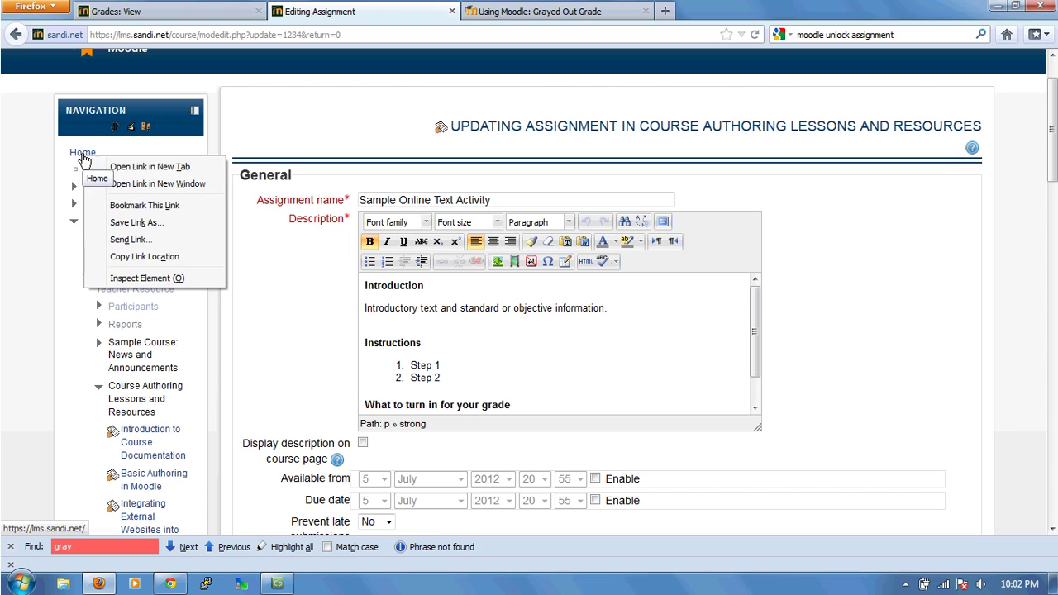
{"action": "left_click", "coordinate": [123, 165]}
{"action": "left_click", "coordinate": [555, 12]}
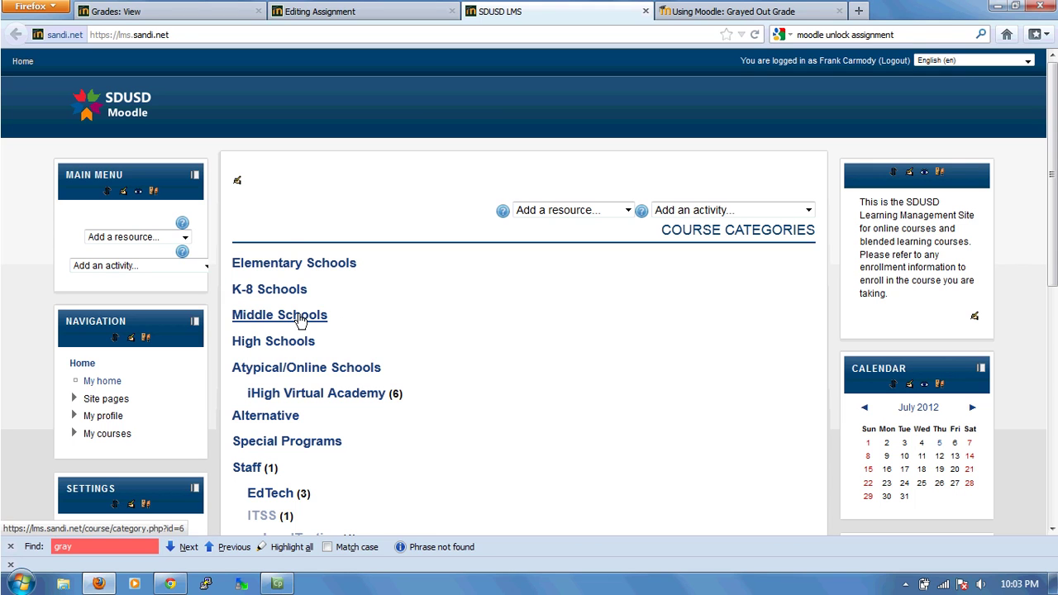
- Open the Computer Applications in Business1 course from the iHigh Virtual Academy category and go to its Intern Orientation section
{"action": "left_click", "coordinate": [319, 398]}
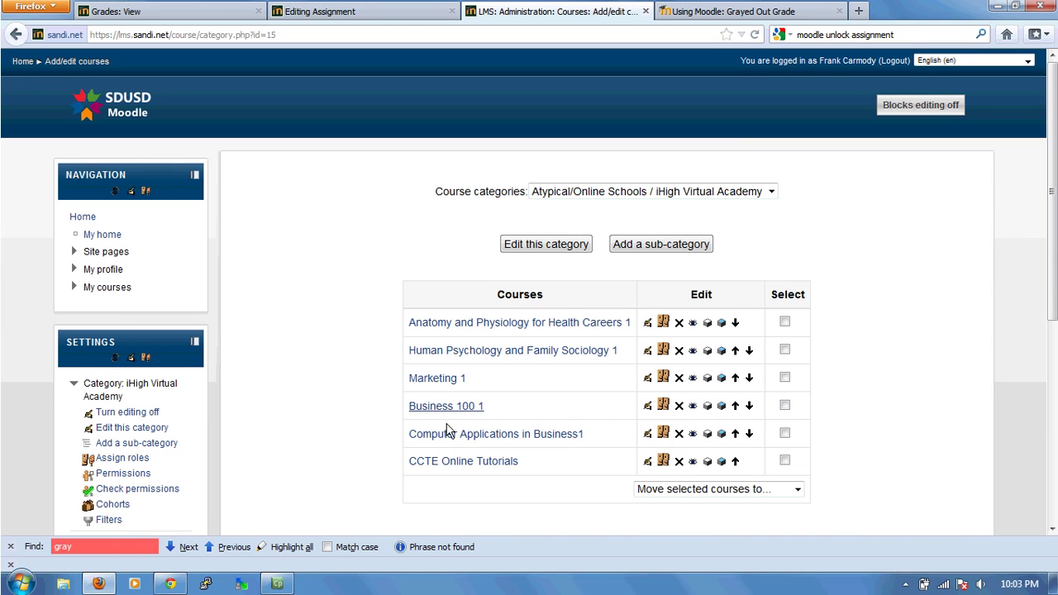
{"action": "left_click_drag", "start_coordinate": [460, 440], "coordinate": [476, 409]}
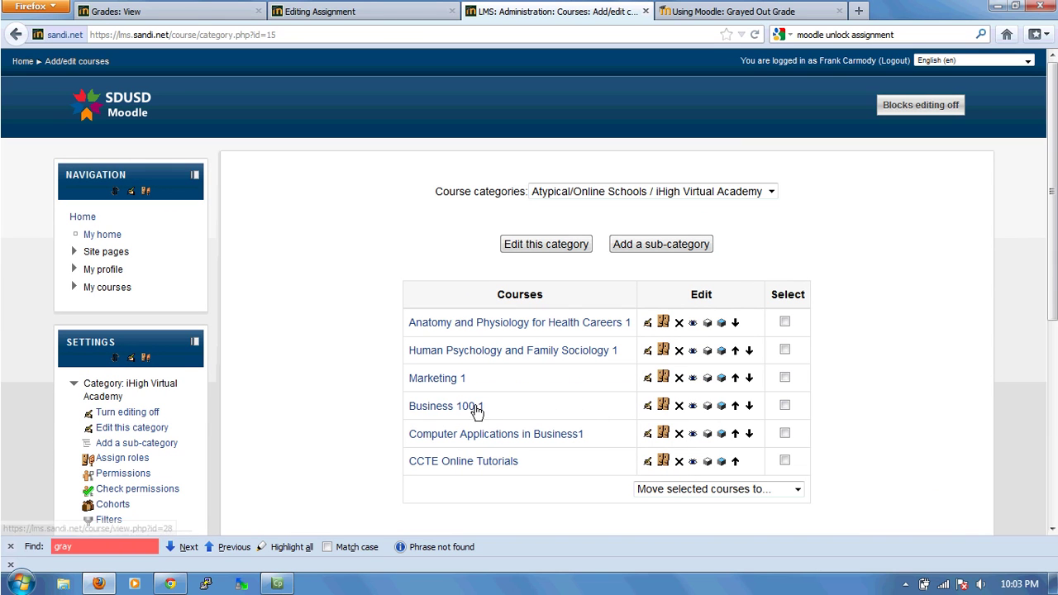
{"action": "left_click", "coordinate": [517, 440]}
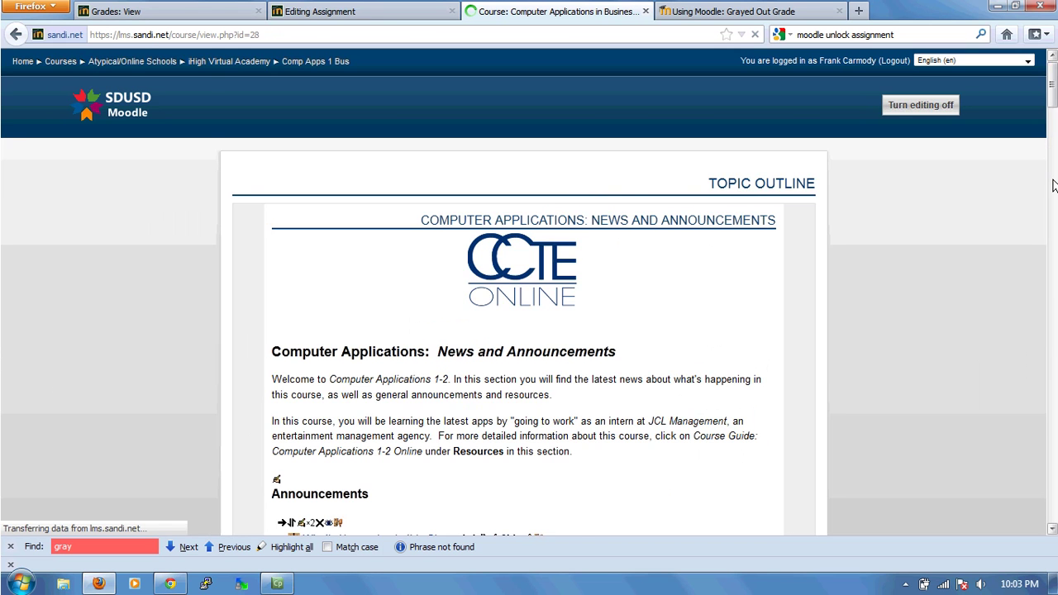
{"action": "left_click", "coordinate": [1053, 185]}
{"action": "left_click_drag", "start_coordinate": [1053, 185], "coordinate": [1053, 103]}
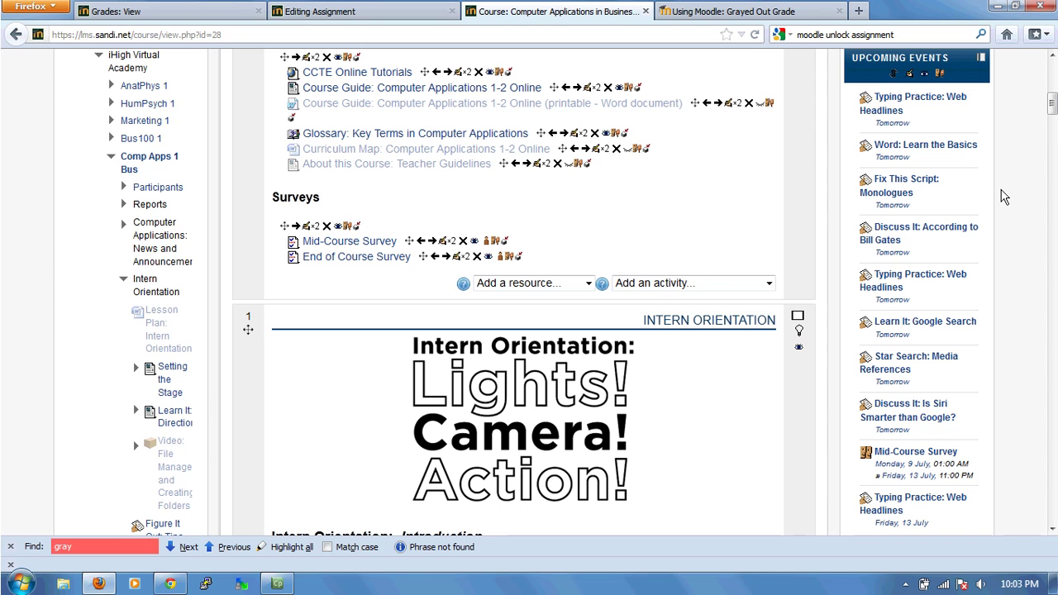
{"action": "left_click_drag", "start_coordinate": [1052, 104], "coordinate": [1052, 128]}
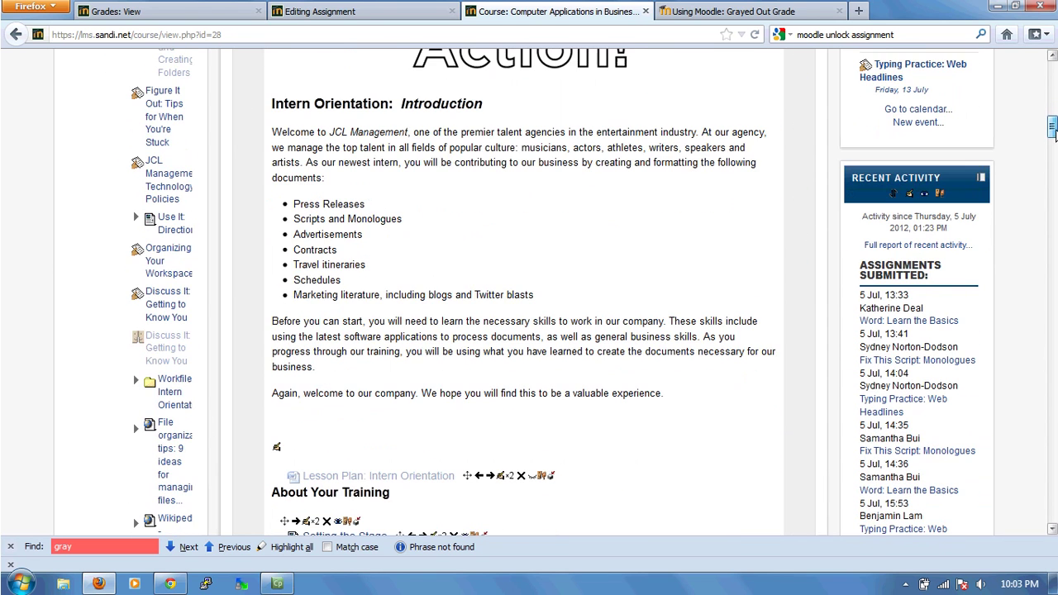
{"action": "right_click", "coordinate": [157, 262]}
{"action": "left_click", "coordinate": [208, 281]}
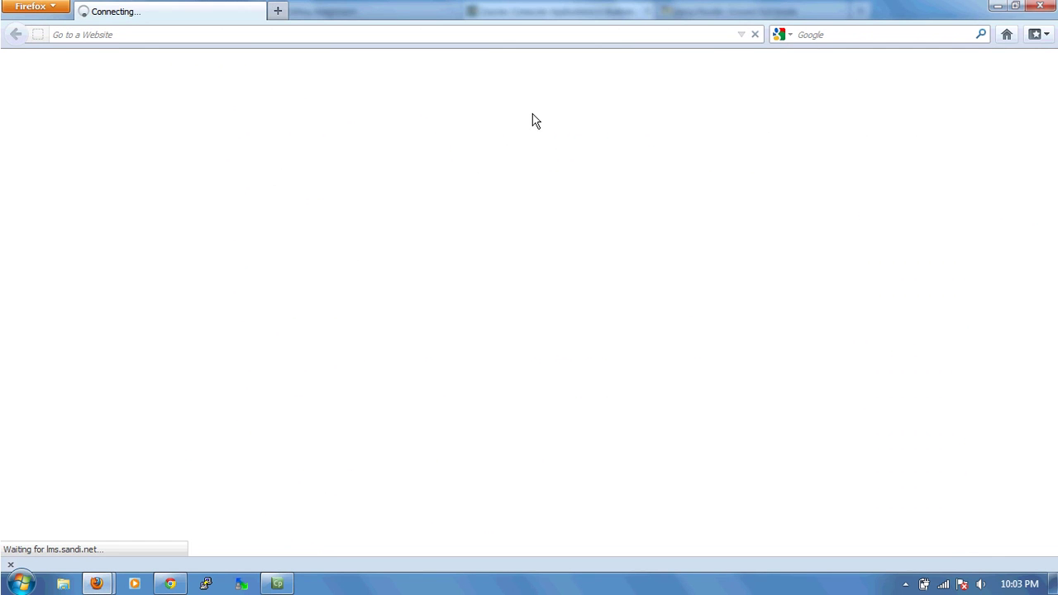
{"action": "left_click", "coordinate": [1039, 6]}
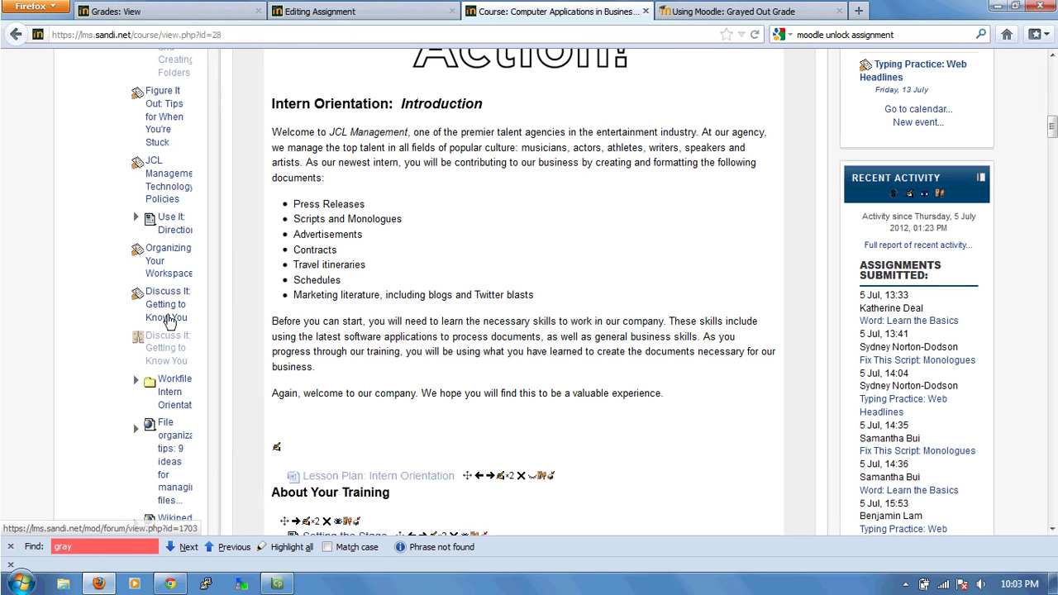
- Open the Organizing Your Workspace assignment in a new tab and view its submitted assignments
{"action": "right_click", "coordinate": [160, 270]}
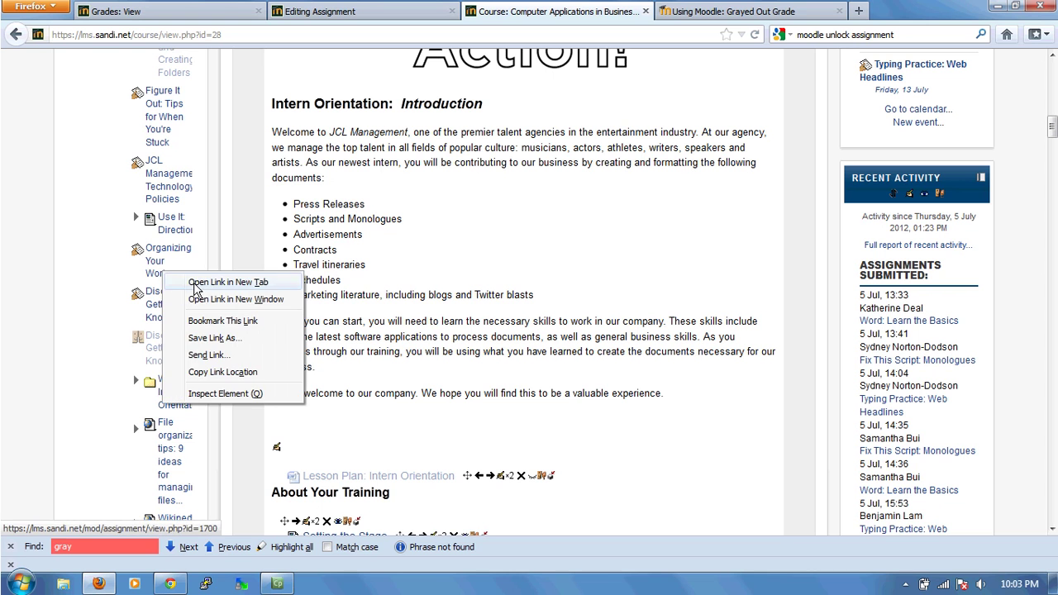
{"action": "left_click", "coordinate": [195, 283]}
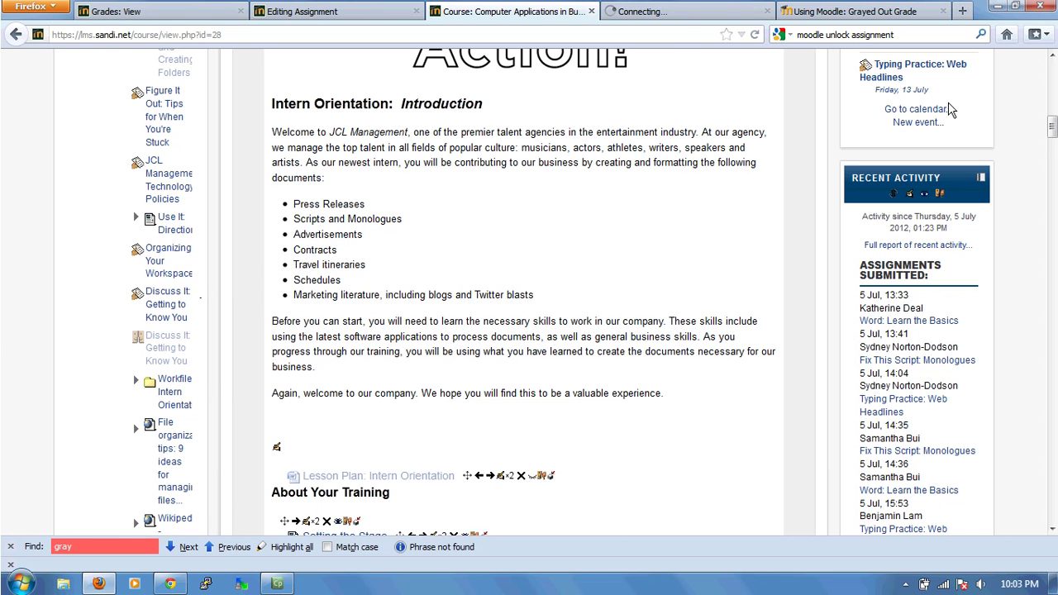
{"action": "left_click", "coordinate": [653, 11]}
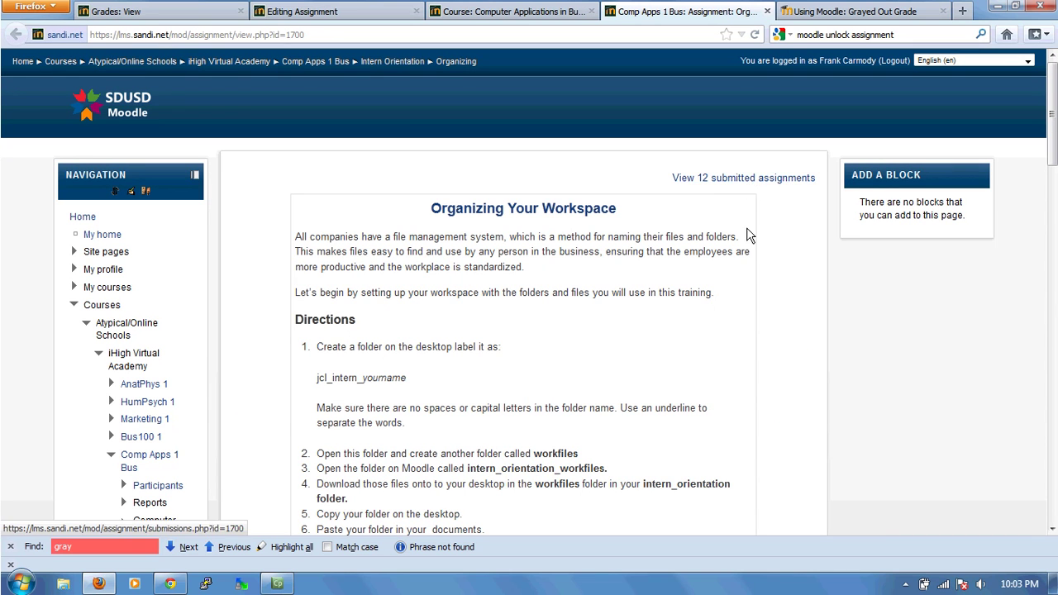
{"action": "left_click", "coordinate": [712, 182]}
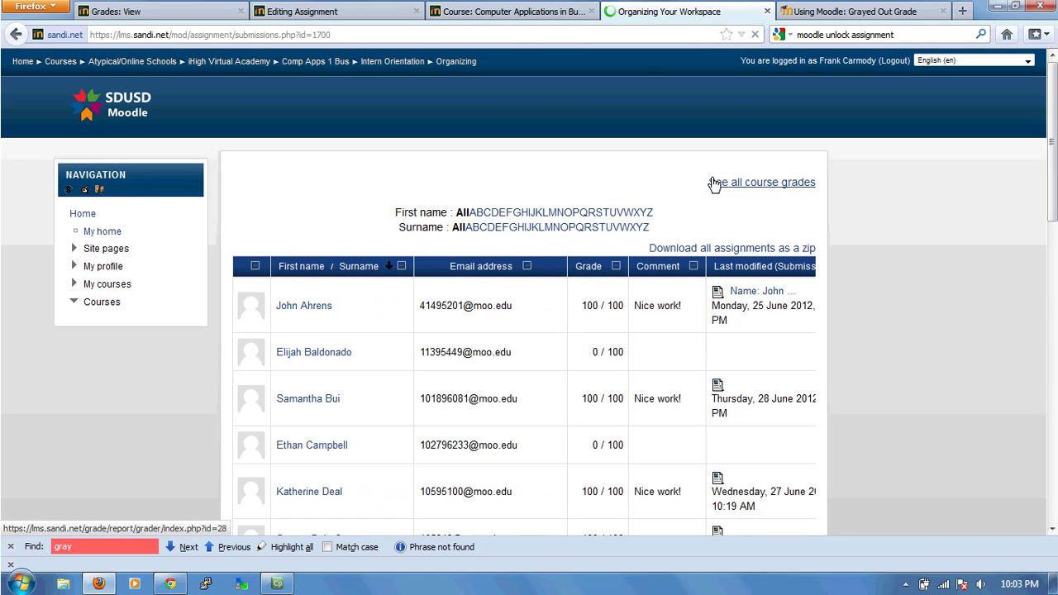
- Open the last listed student's submission for updating, examine its Grades and Feedback sections, and leave without saving
{"action": "scroll", "coordinate": [841, 110], "scroll_direction": "down", "scroll_amount": 3}
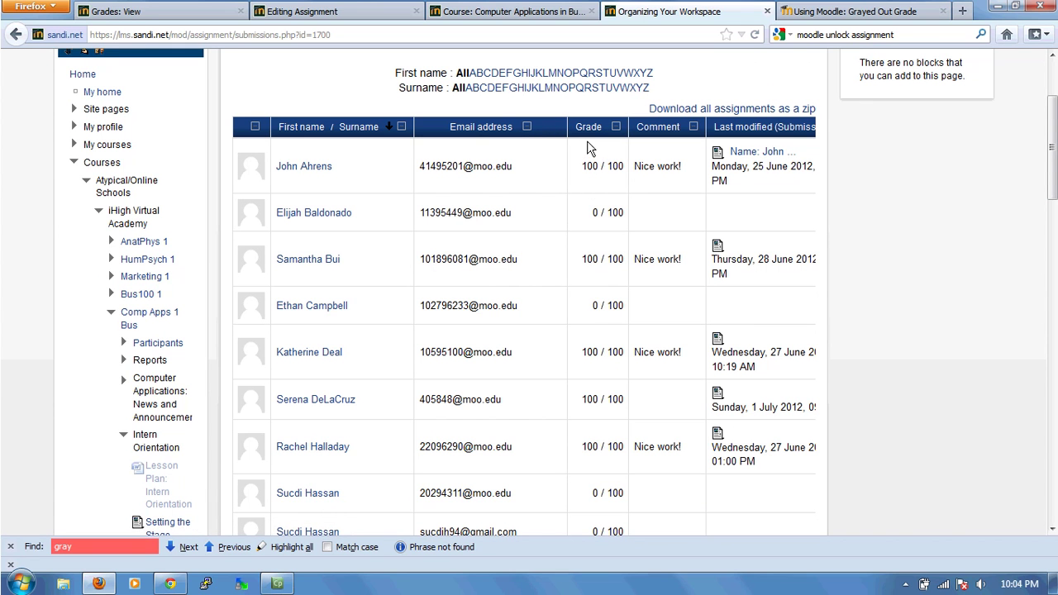
{"action": "left_click_drag", "start_coordinate": [1053, 182], "coordinate": [1052, 402]}
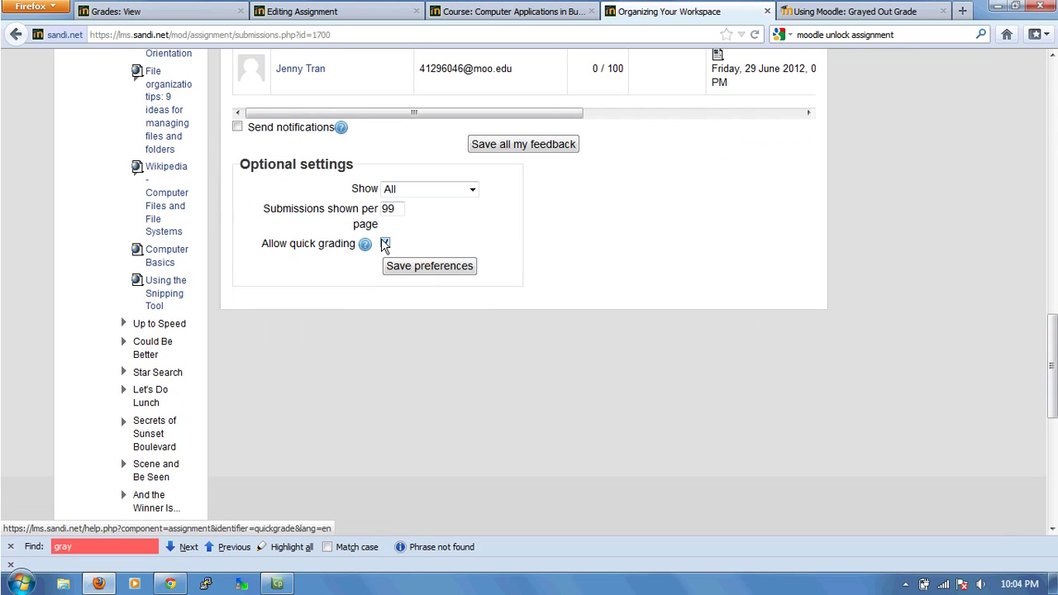
{"action": "left_click_drag", "start_coordinate": [1052, 389], "coordinate": [1051, 310]}
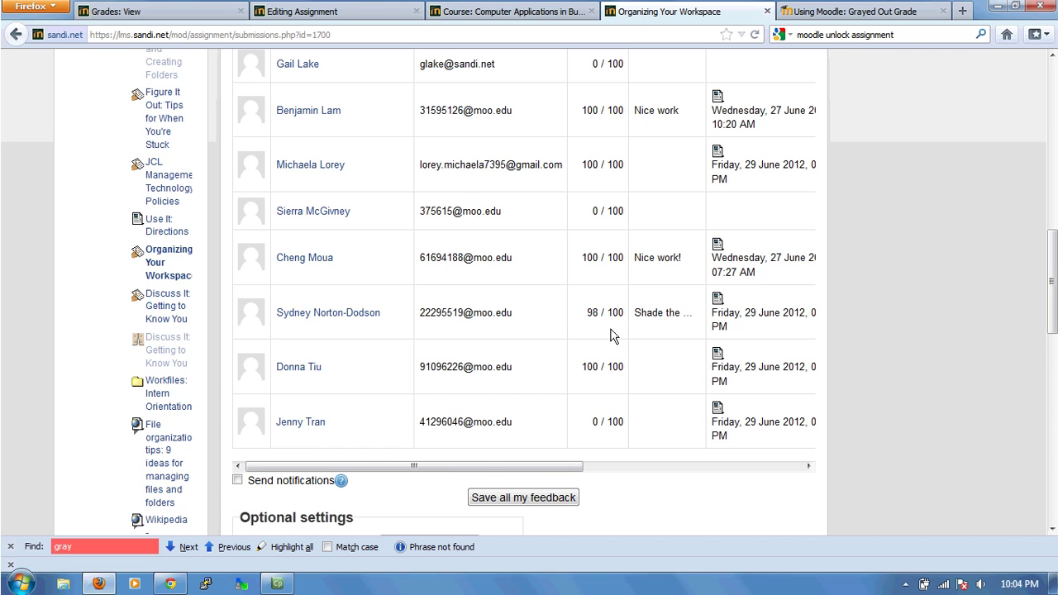
{"action": "key", "text": "ctrl+minus"}
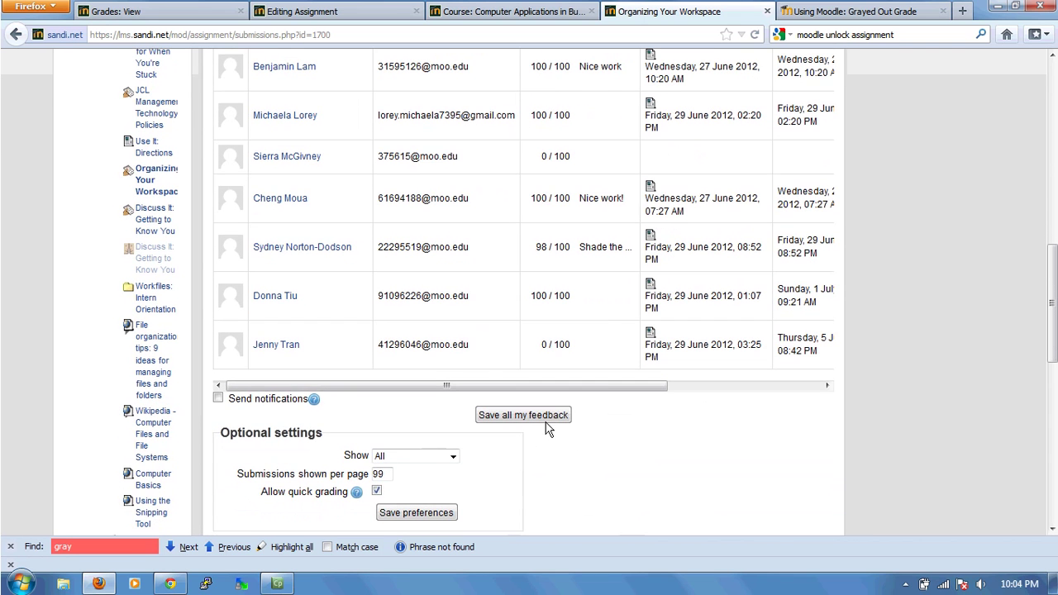
{"action": "left_click_drag", "start_coordinate": [619, 385], "coordinate": [791, 406]}
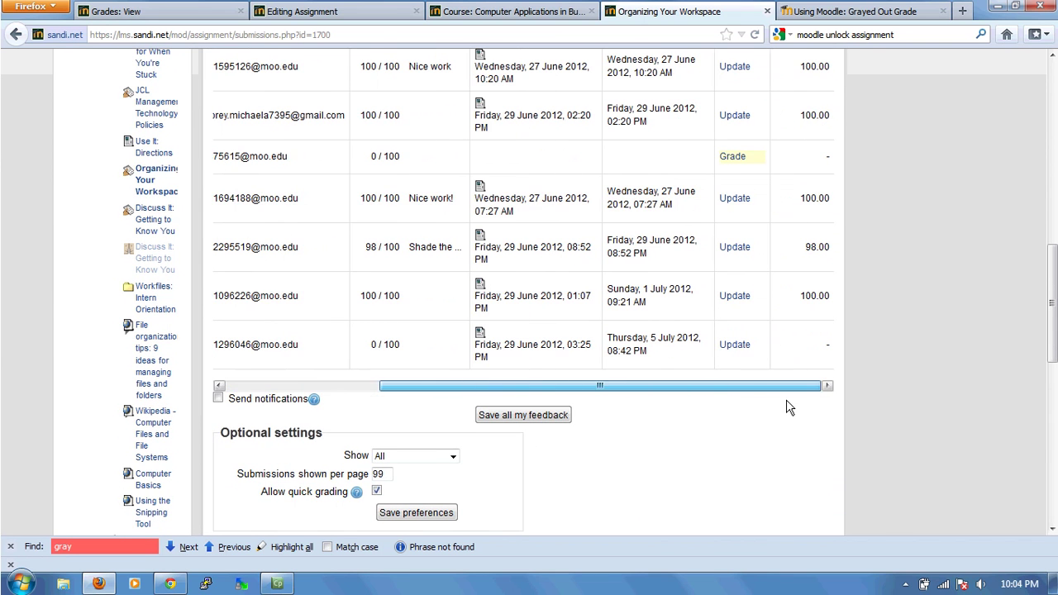
{"action": "left_click", "coordinate": [735, 344]}
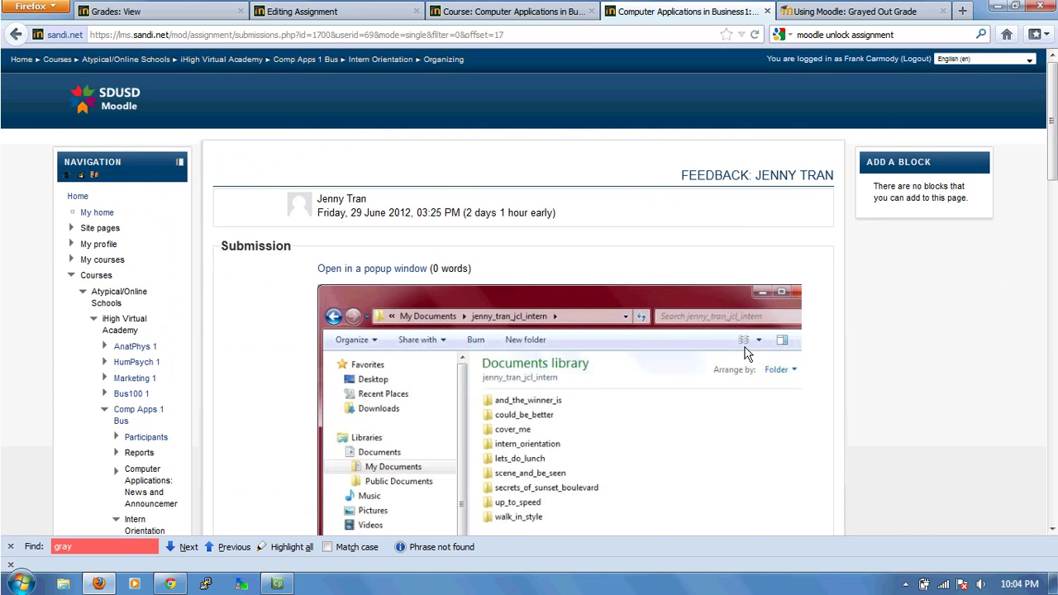
{"action": "left_click_drag", "start_coordinate": [1052, 166], "coordinate": [1053, 308]}
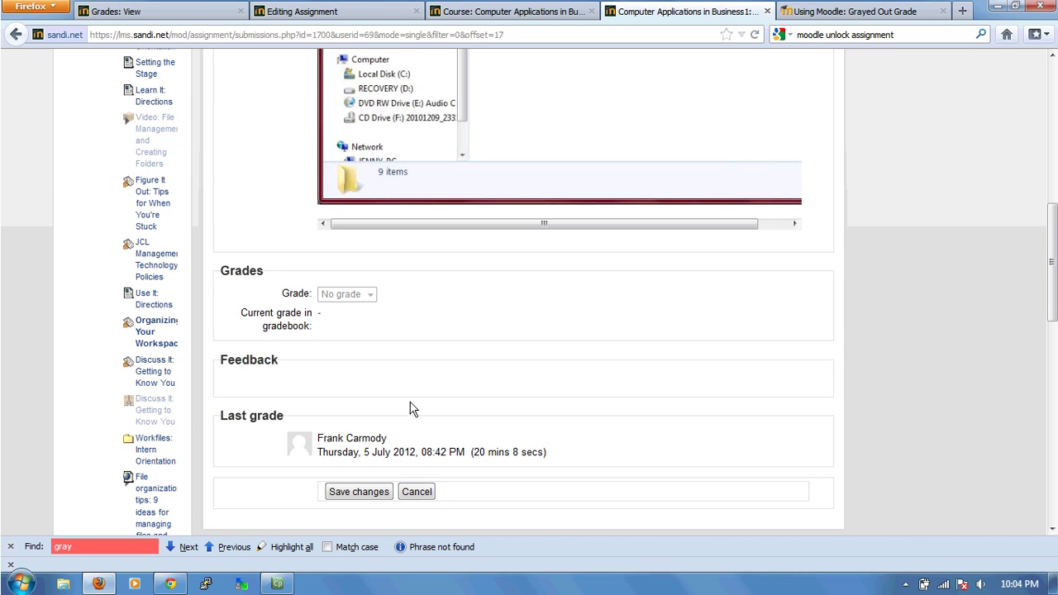
{"action": "left_click", "coordinate": [418, 492]}
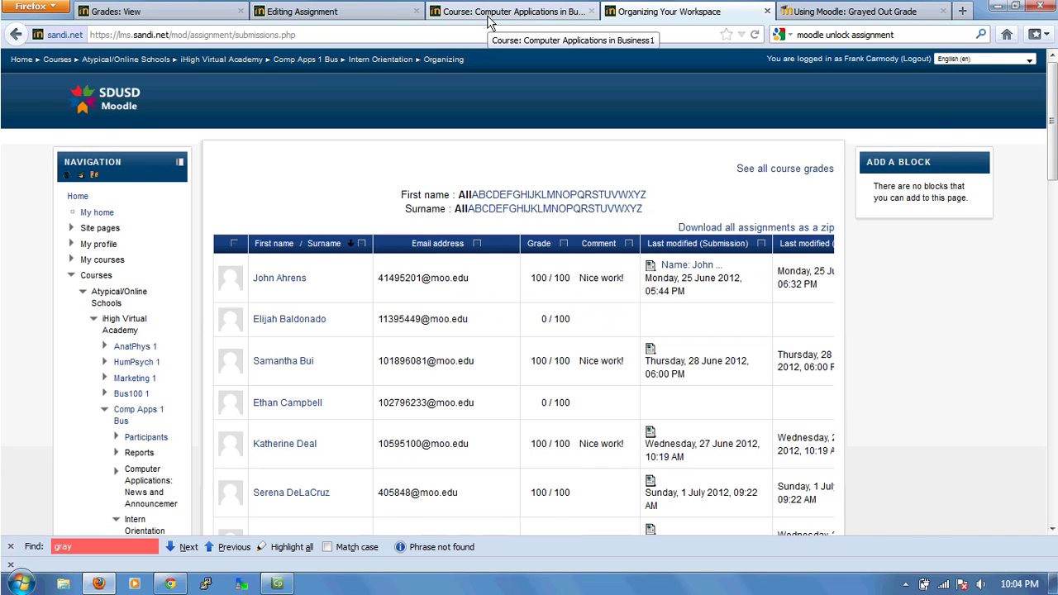
{"action": "left_click", "coordinate": [488, 17]}
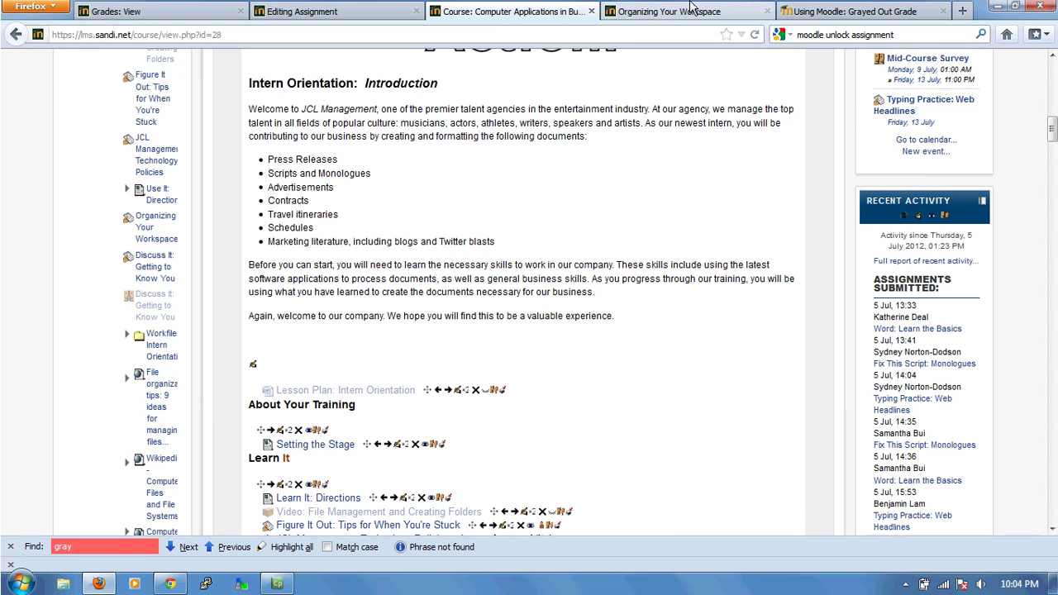
{"action": "left_click_drag", "start_coordinate": [1052, 130], "coordinate": [1052, 168]}
{"action": "left_click", "coordinate": [657, 12]}
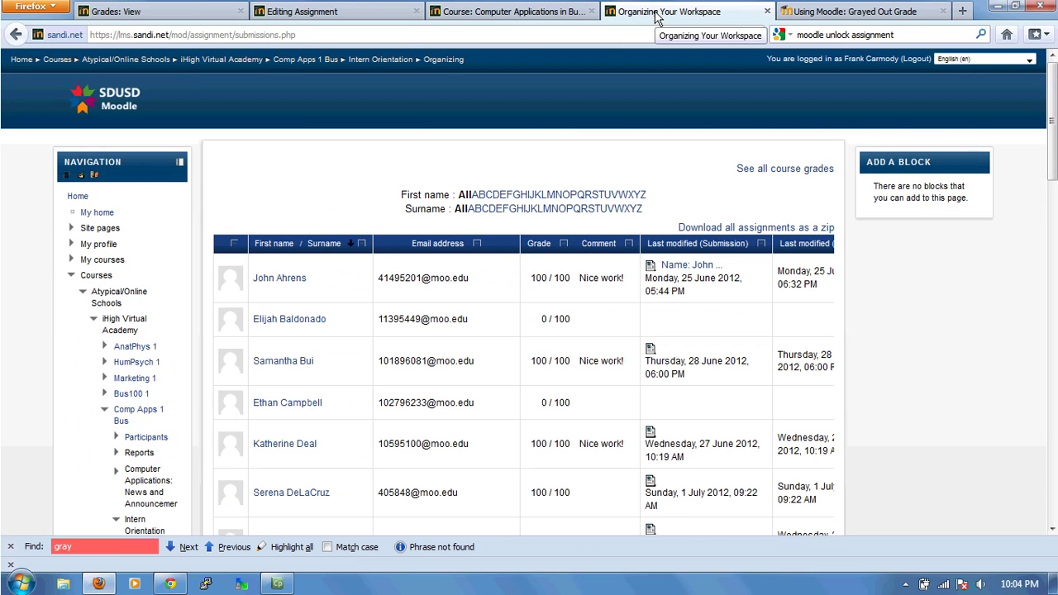
{"action": "right_click", "coordinate": [785, 178]}
{"action": "left_click", "coordinate": [758, 188]}
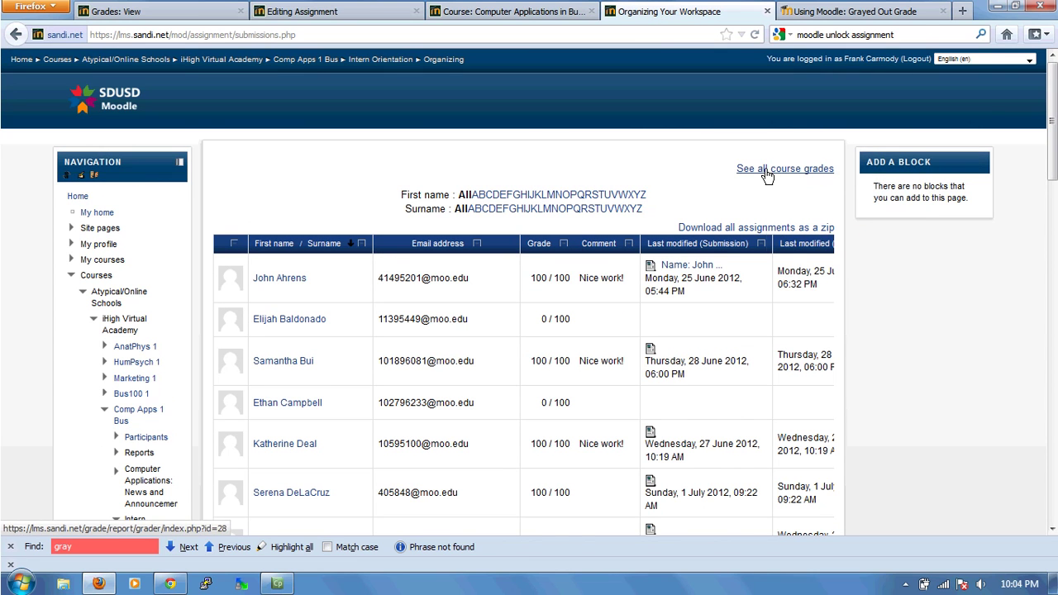
{"action": "right_click", "coordinate": [767, 175]}
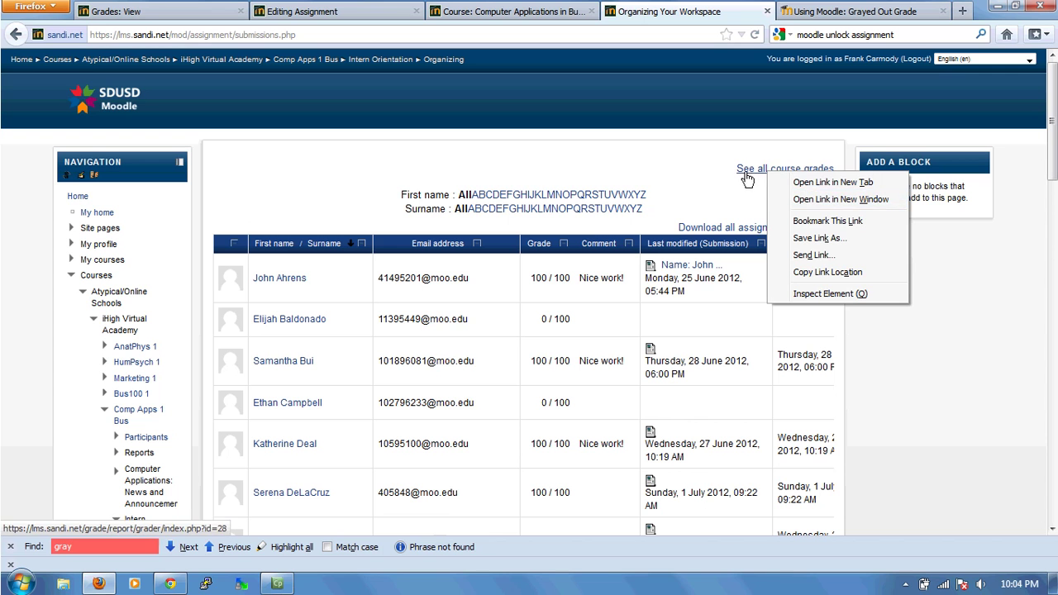
{"action": "left_click", "coordinate": [752, 186]}
- Open the course's grader report from the course administration settings and close the Using Moodle: Grayed Out Grade tab
{"action": "left_click_drag", "start_coordinate": [1048, 183], "coordinate": [1048, 529]}
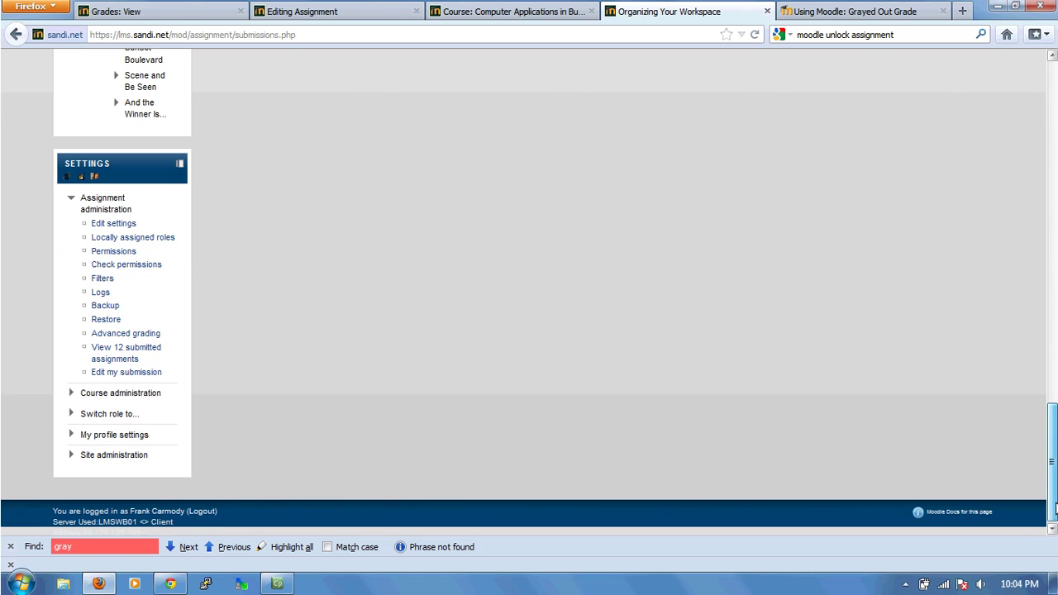
{"action": "left_click", "coordinate": [72, 394]}
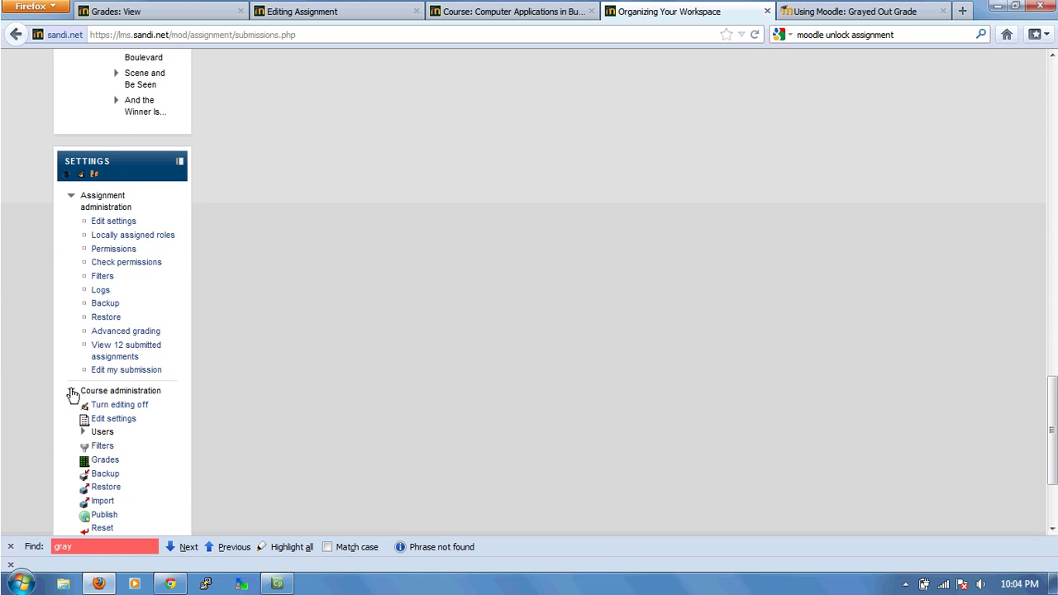
{"action": "left_click", "coordinate": [96, 462]}
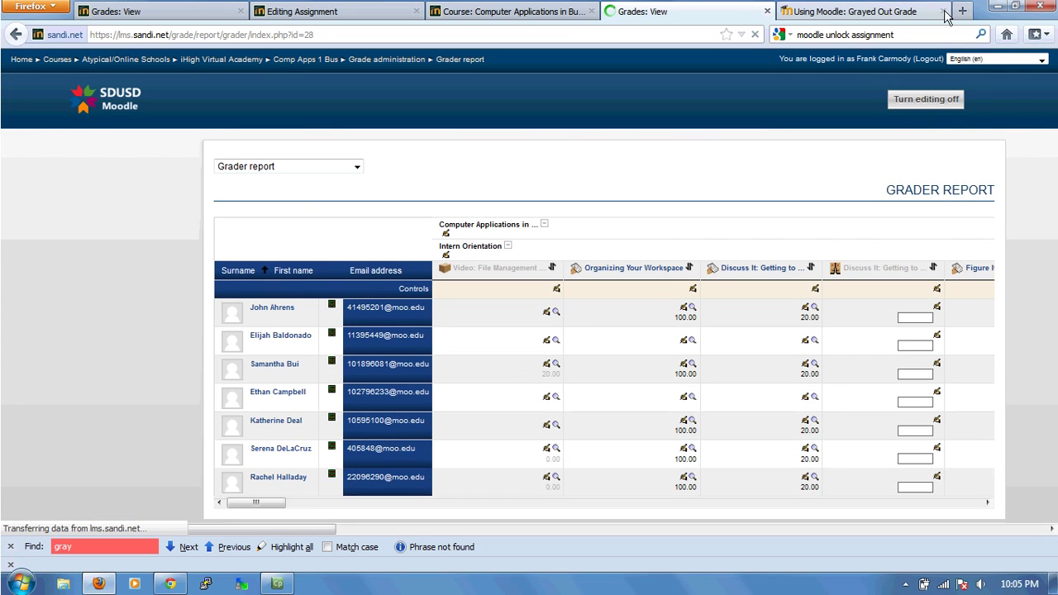
{"action": "left_click", "coordinate": [943, 11]}
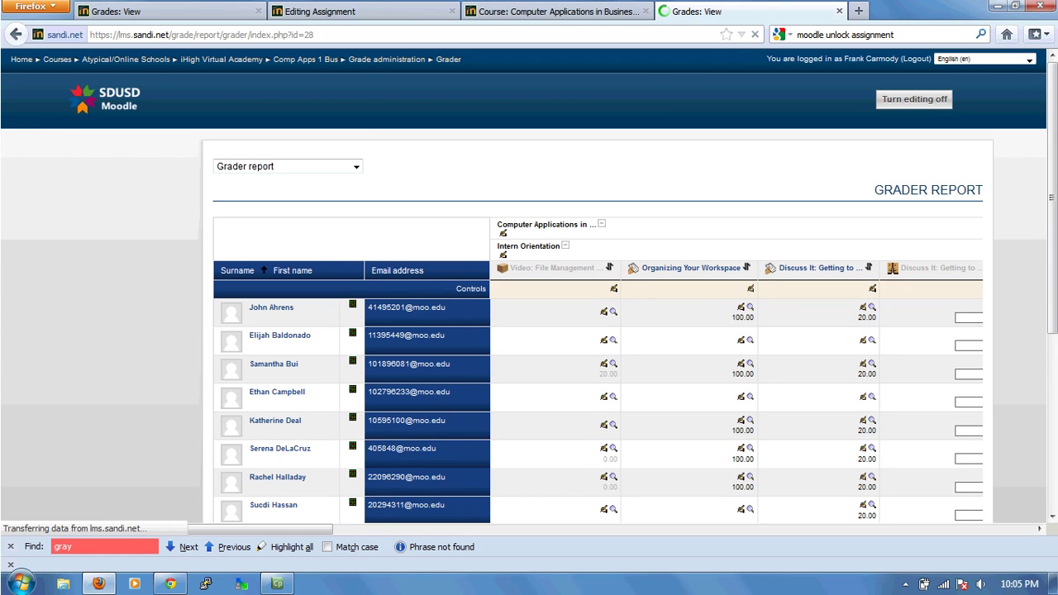
- Open the grade item settings for the Organizing Your Workspace column in the grader report
{"action": "left_click_drag", "start_coordinate": [1052, 140], "coordinate": [1054, 164]}
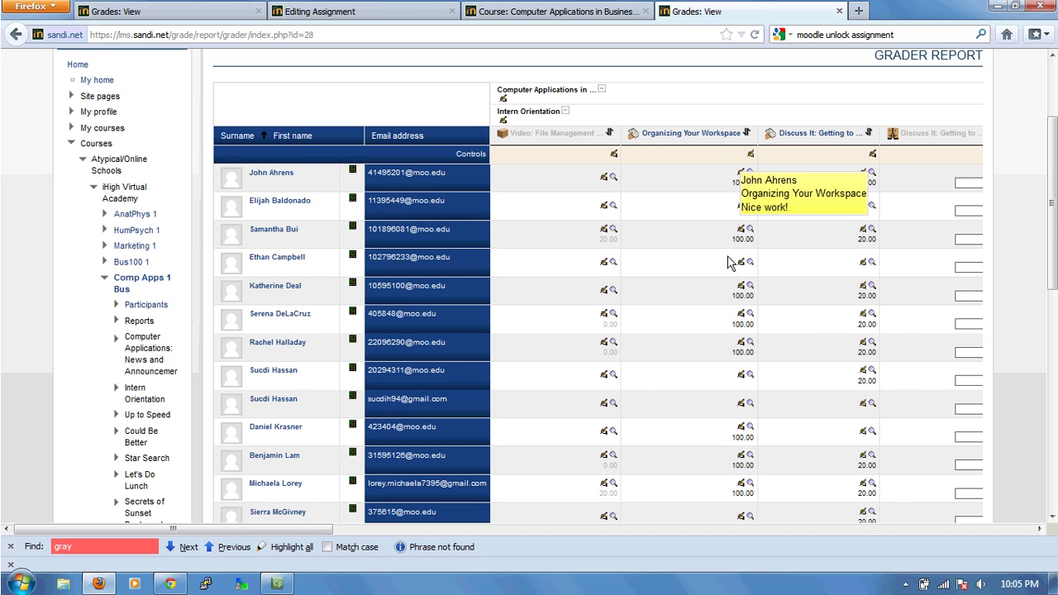
{"action": "mouse_move", "coordinate": [742, 242]}
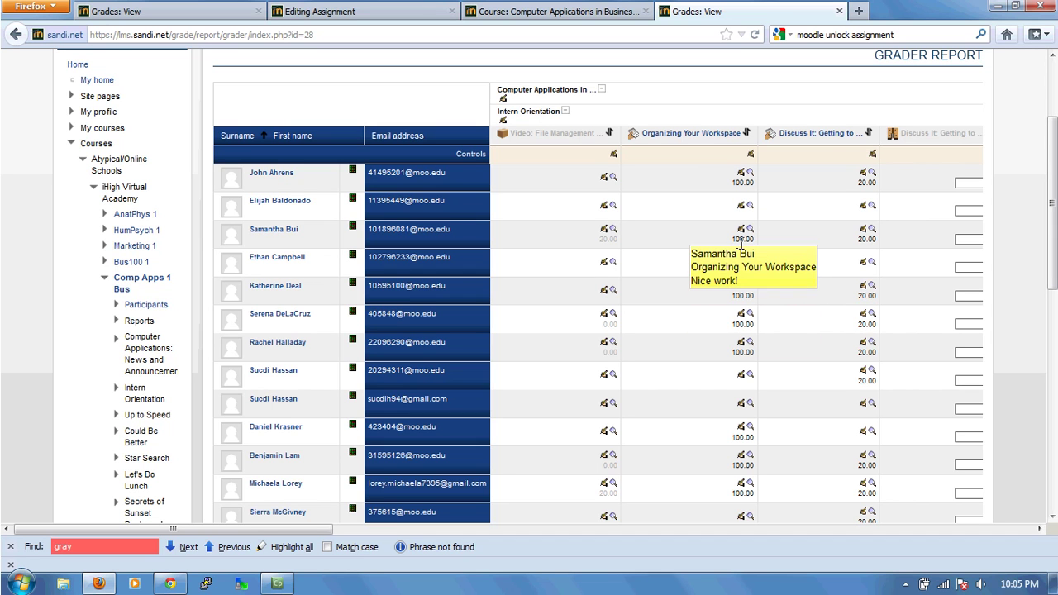
{"action": "left_click", "coordinate": [751, 156]}
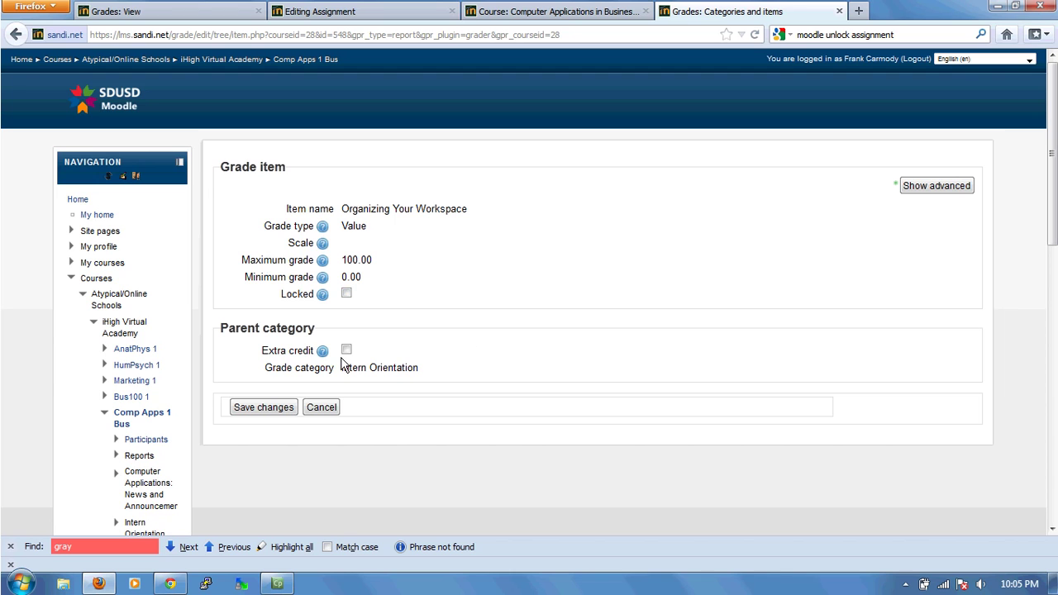
- Save the grade item settings, reopen those for Organizing Your Workspace, and save them again with Locked cleared
{"action": "left_click", "coordinate": [261, 417]}
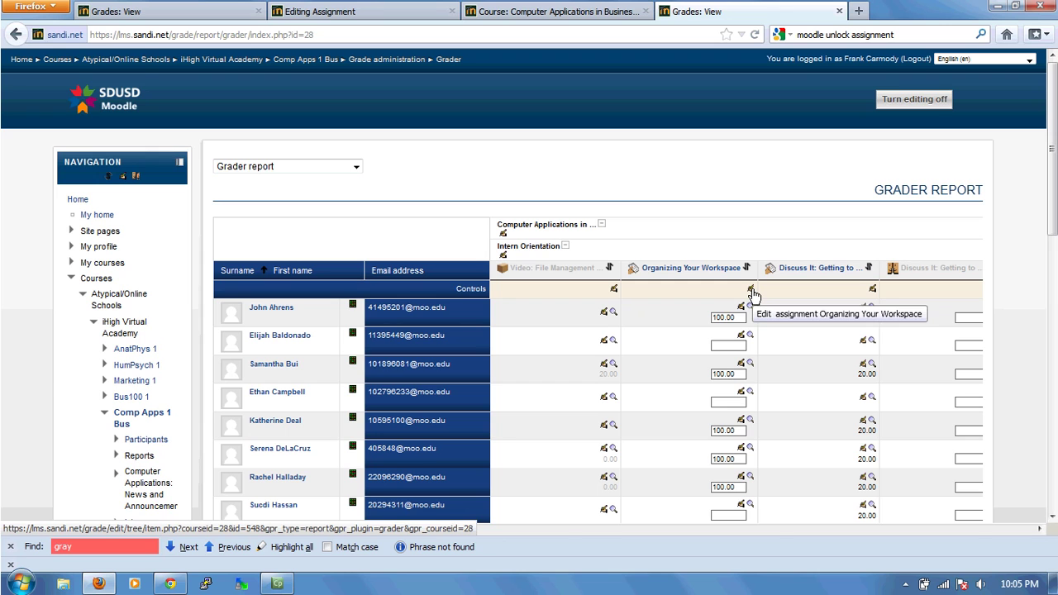
{"action": "left_click", "coordinate": [750, 289]}
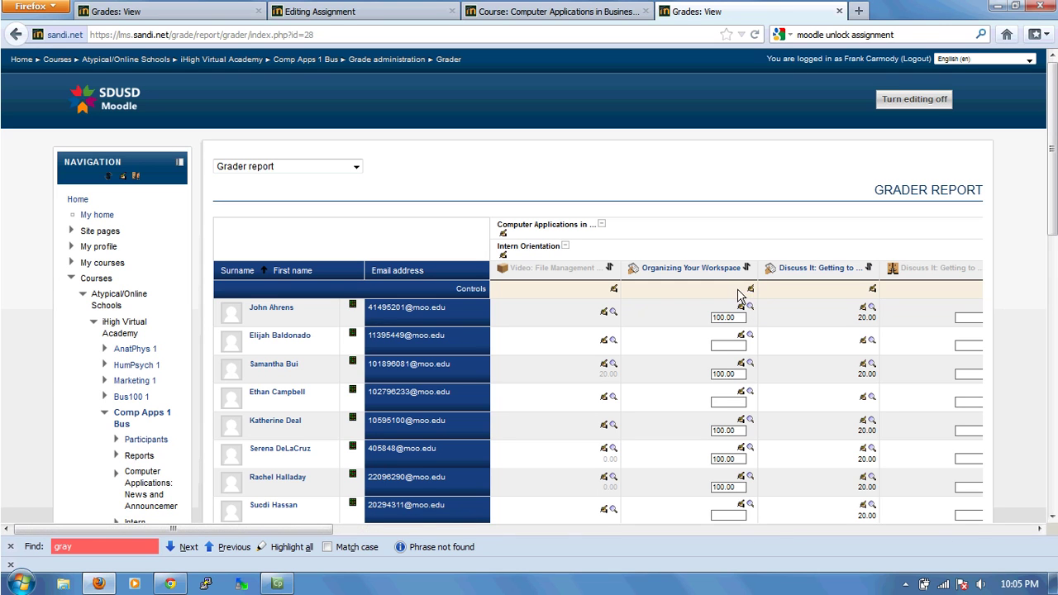
{"action": "left_click", "coordinate": [749, 290]}
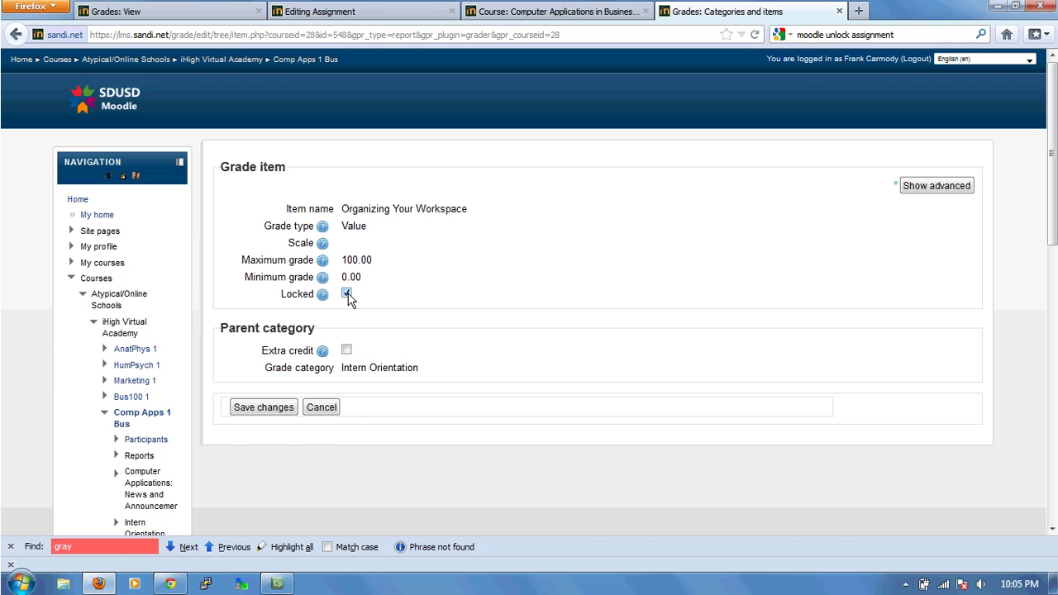
{"action": "left_click", "coordinate": [279, 410]}
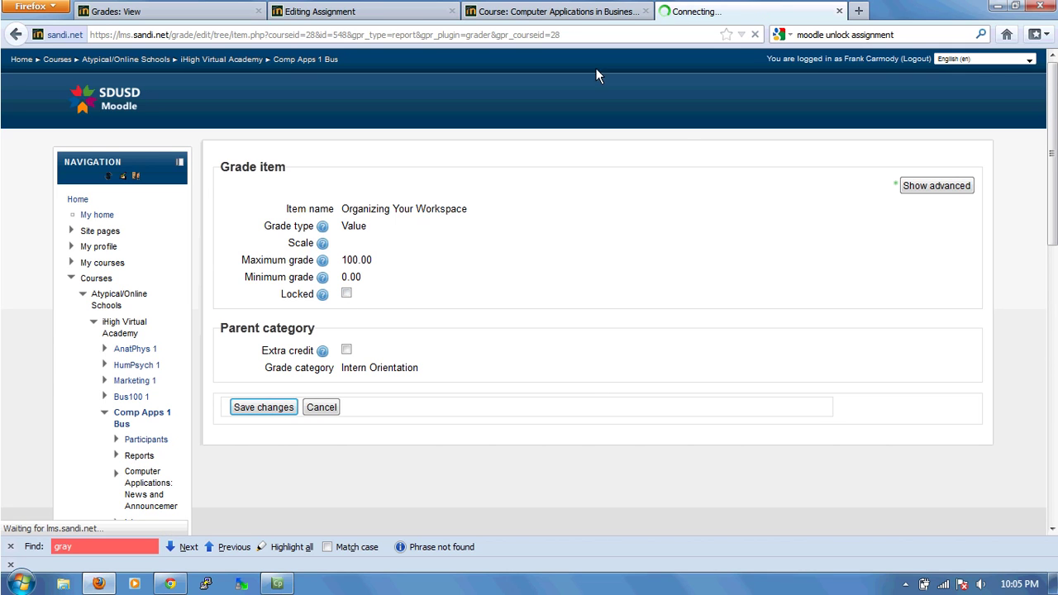
{"action": "left_click", "coordinate": [589, 12]}
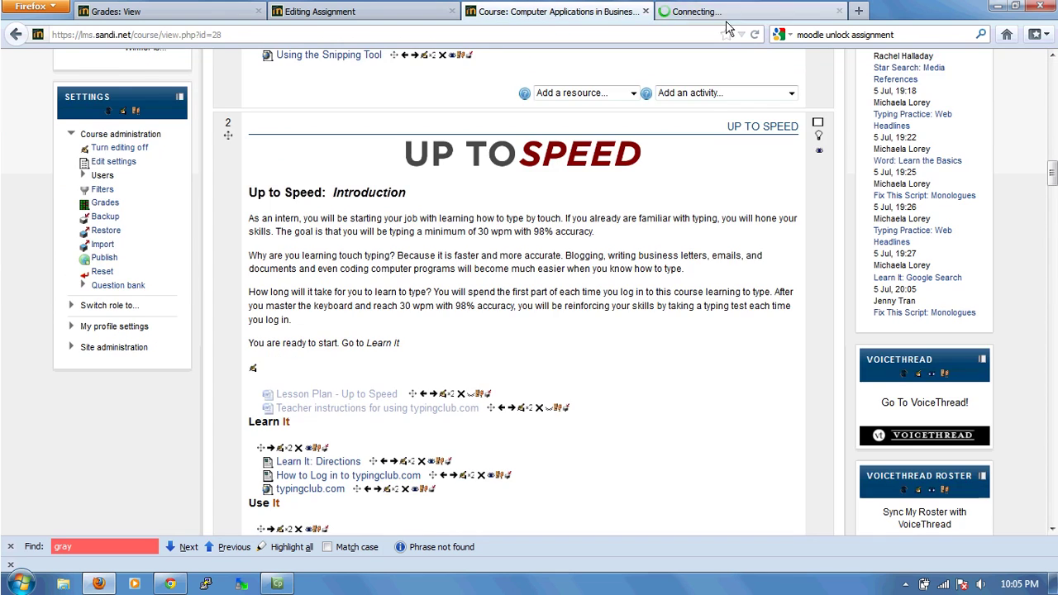
{"action": "left_click", "coordinate": [721, 13]}
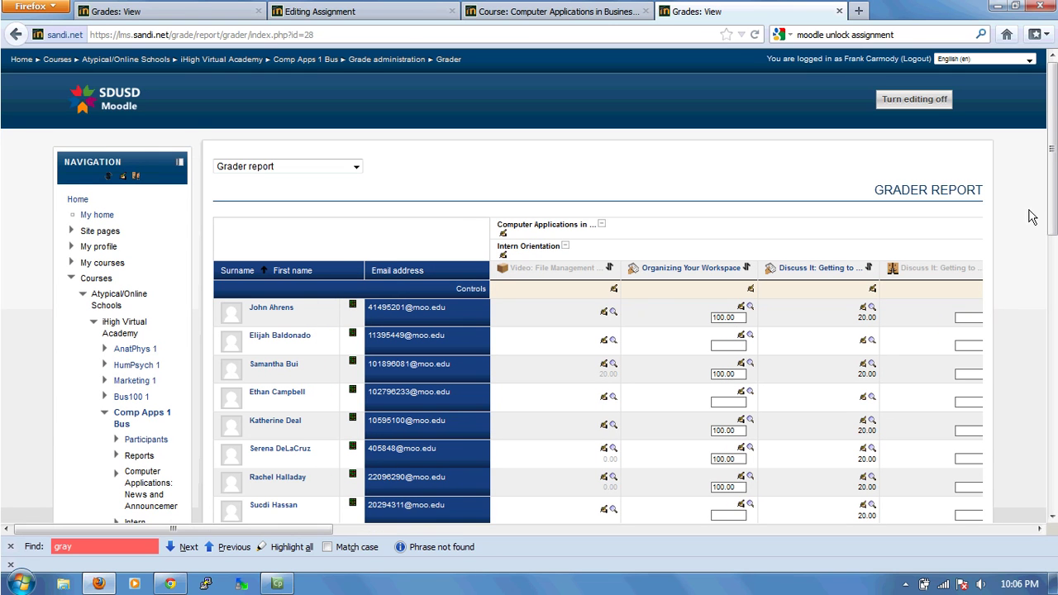
- Open the Organizing Your Workspace submissions in a new tab and check the grade choices for the last listed student
{"action": "scroll", "coordinate": [1050, 219], "scroll_direction": "down", "scroll_amount": 2}
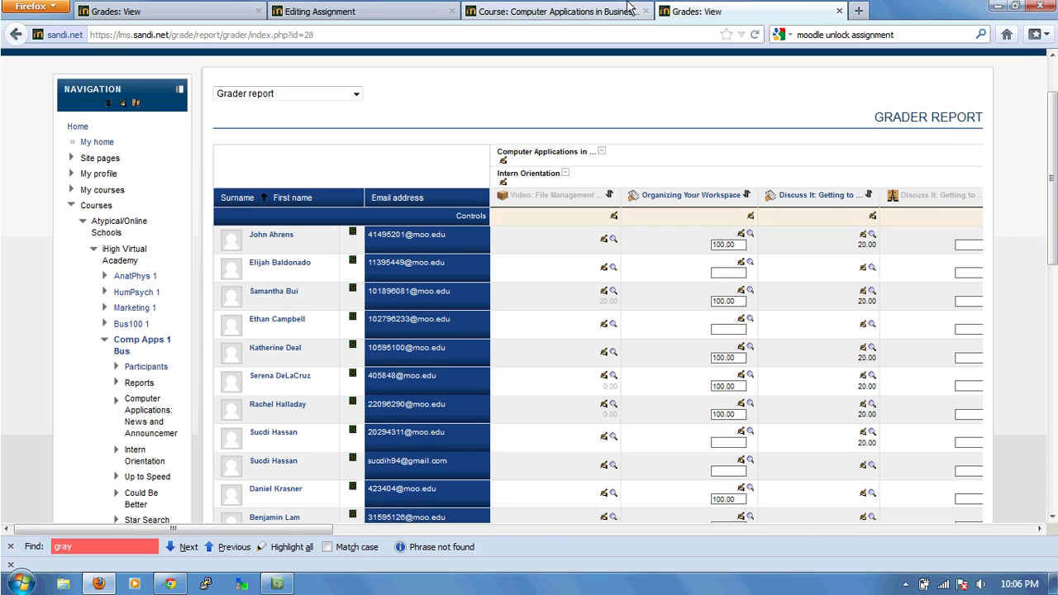
{"action": "right_click", "coordinate": [708, 197]}
{"action": "key", "text": "Escape"}
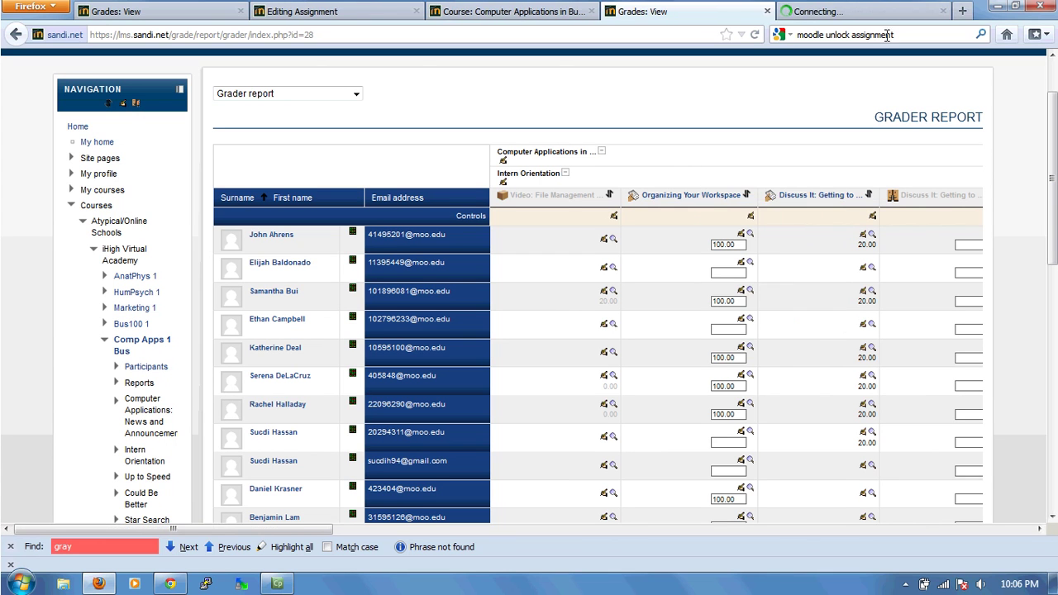
{"action": "left_click", "coordinate": [843, 10]}
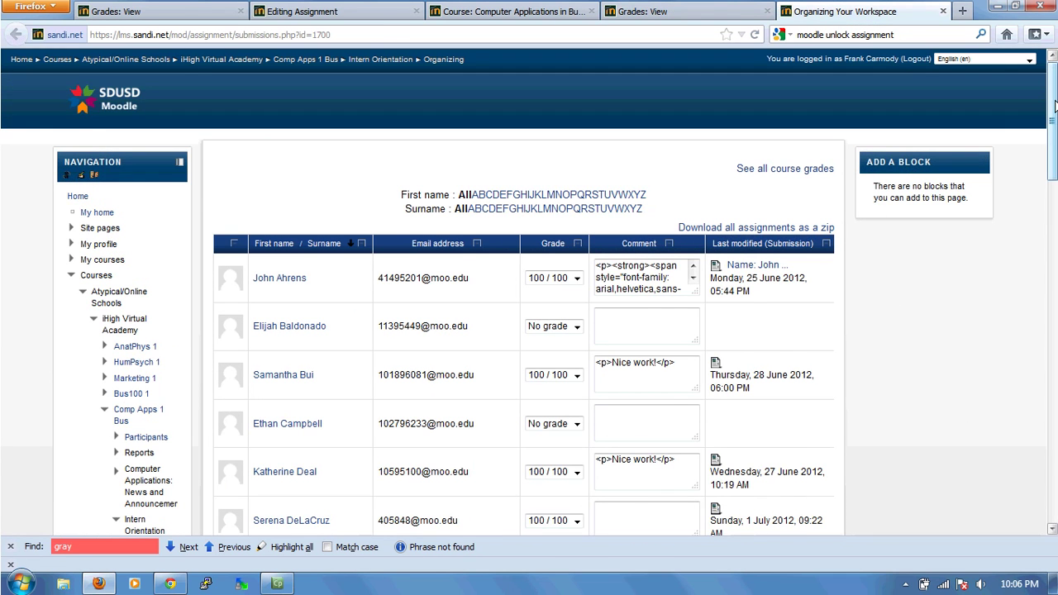
{"action": "scroll", "coordinate": [1055, 105], "scroll_direction": "down", "scroll_amount": 3}
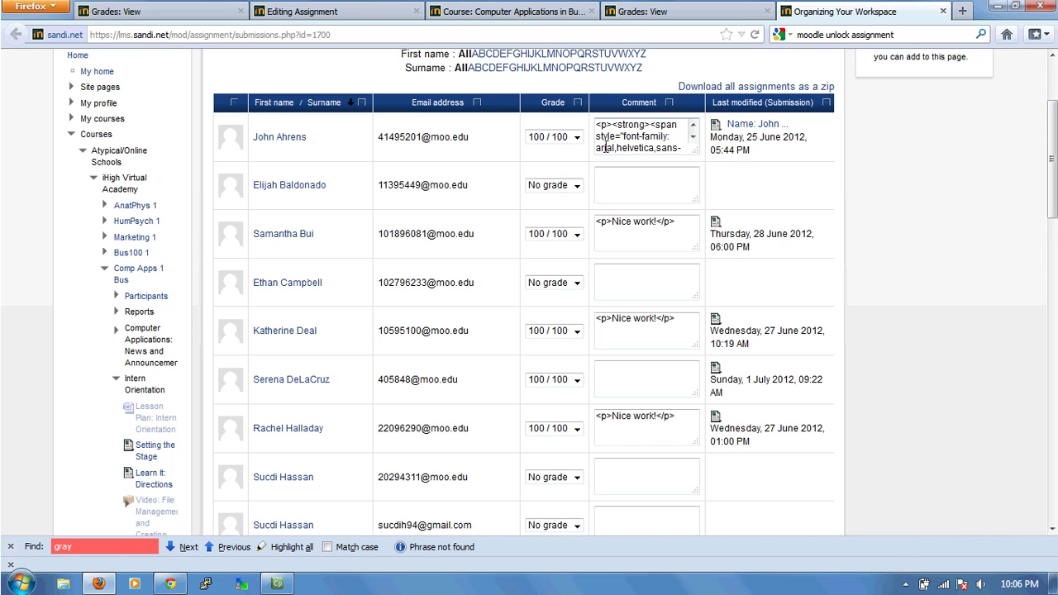
{"action": "left_click_drag", "start_coordinate": [1052, 159], "coordinate": [1052, 309]}
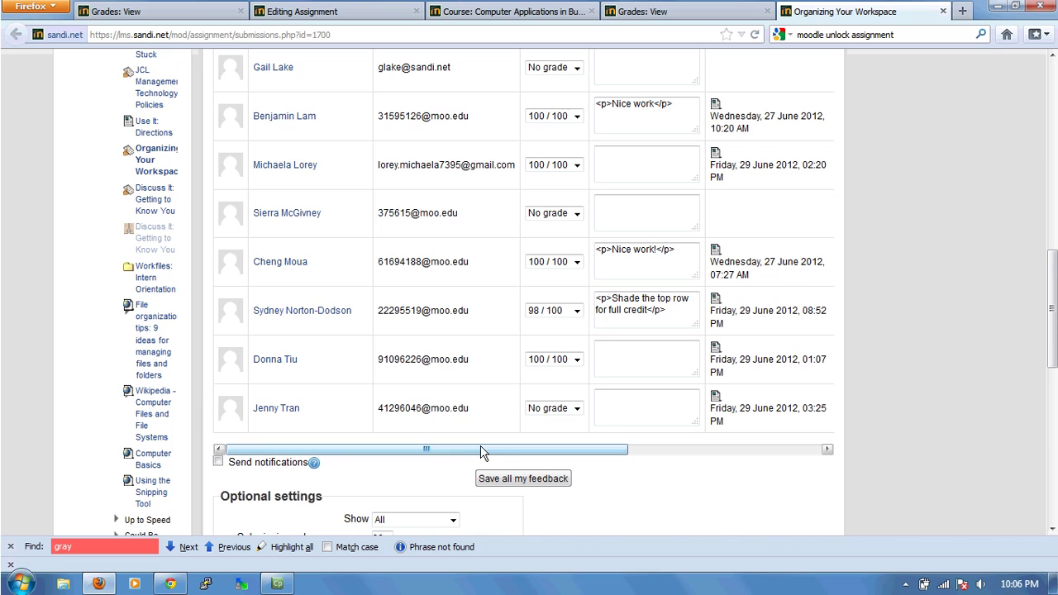
{"action": "left_click", "coordinate": [555, 412]}
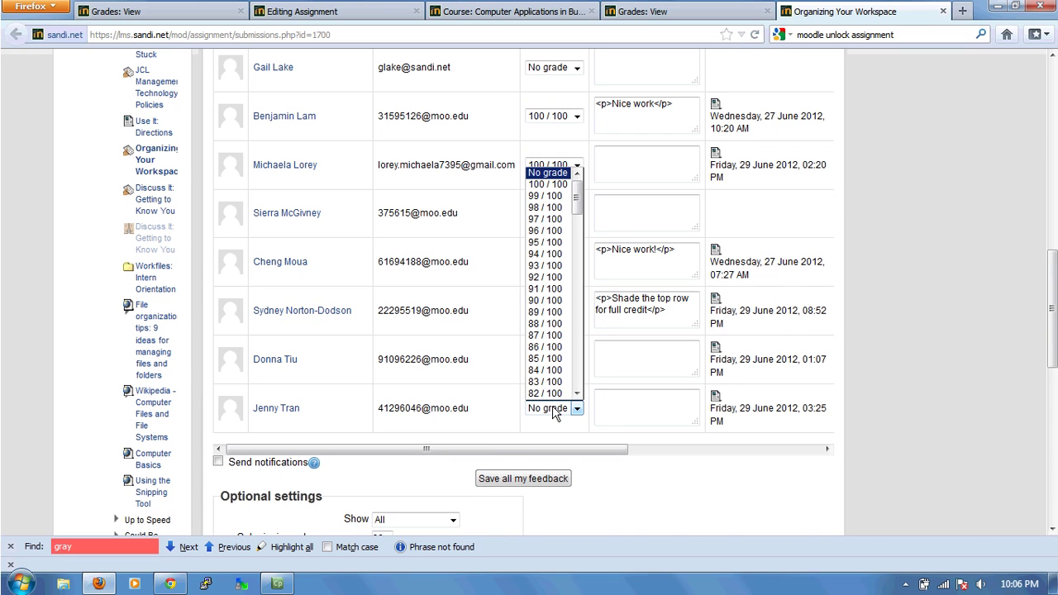
{"action": "left_click", "coordinate": [482, 414]}
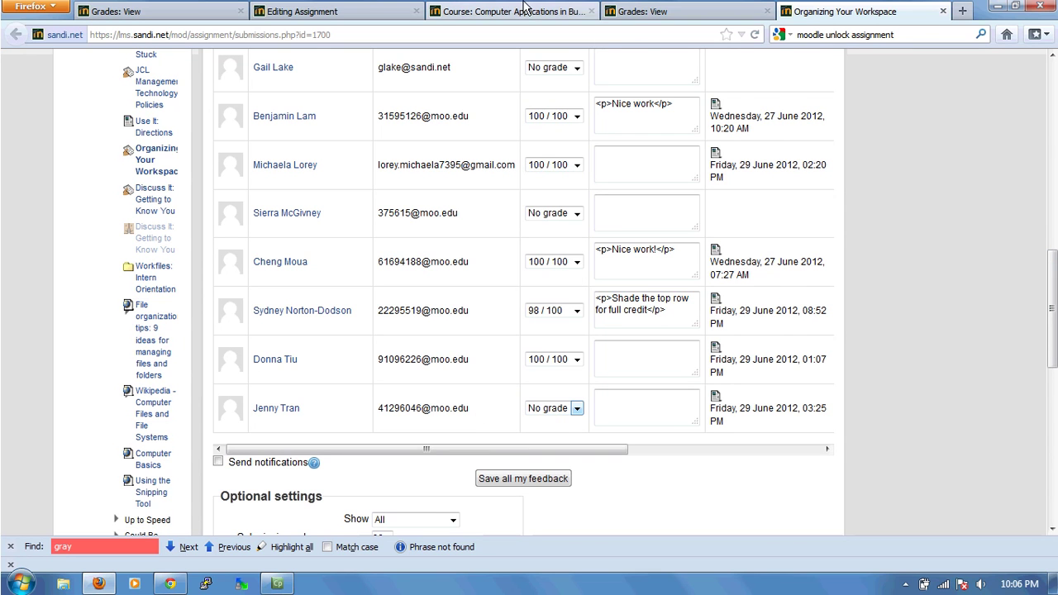
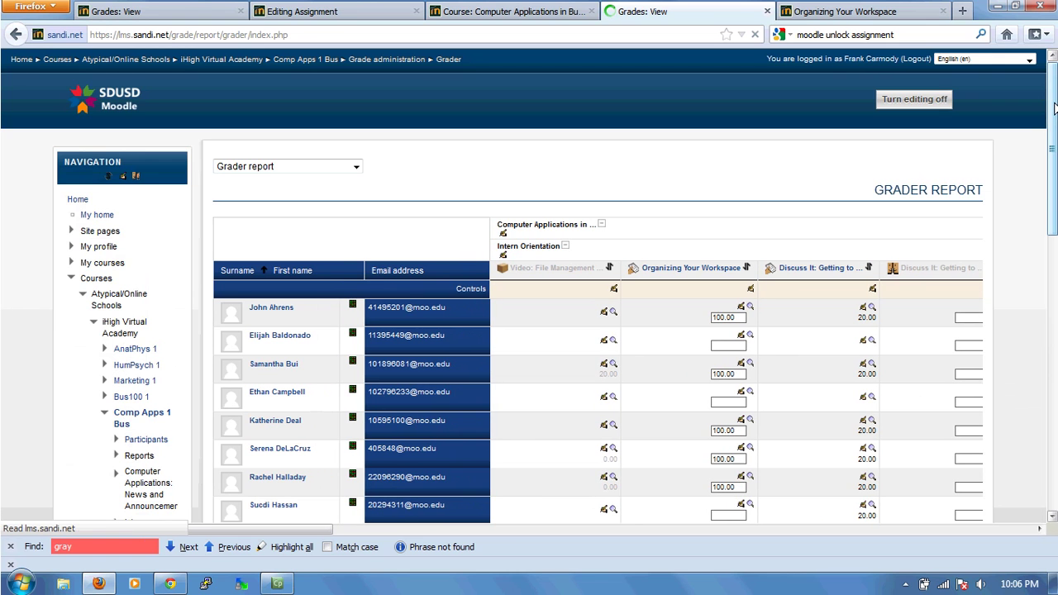
- Try to enter 100 as the last listed student's Organizing Your Workspace grade directly in the grader report
{"action": "left_click_drag", "start_coordinate": [1054, 108], "coordinate": [1055, 285]}
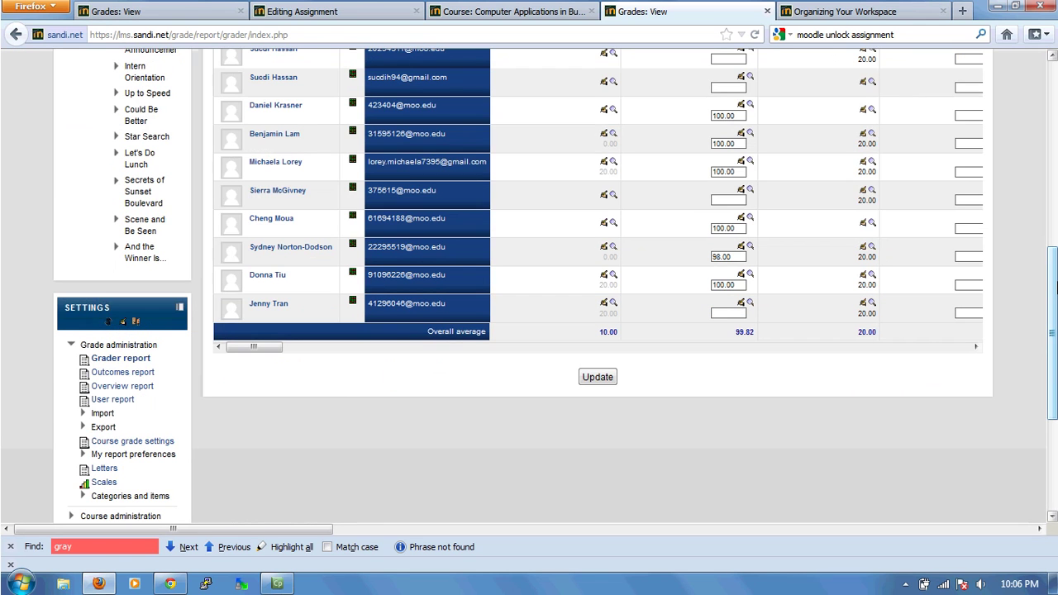
{"action": "left_click", "coordinate": [728, 314]}
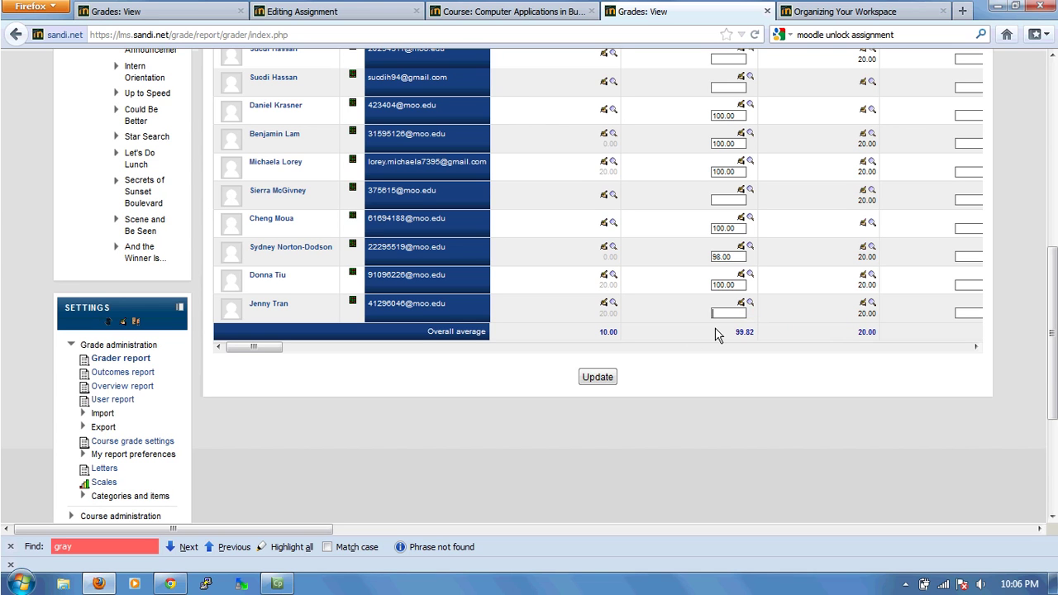
{"action": "type", "text": "100"}
{"action": "left_click", "coordinate": [684, 400]}
- Edit the last listed student's Organizing Your Workspace grade: enable Overridden, set the final grade to 100, and save
{"action": "left_click", "coordinate": [739, 304]}
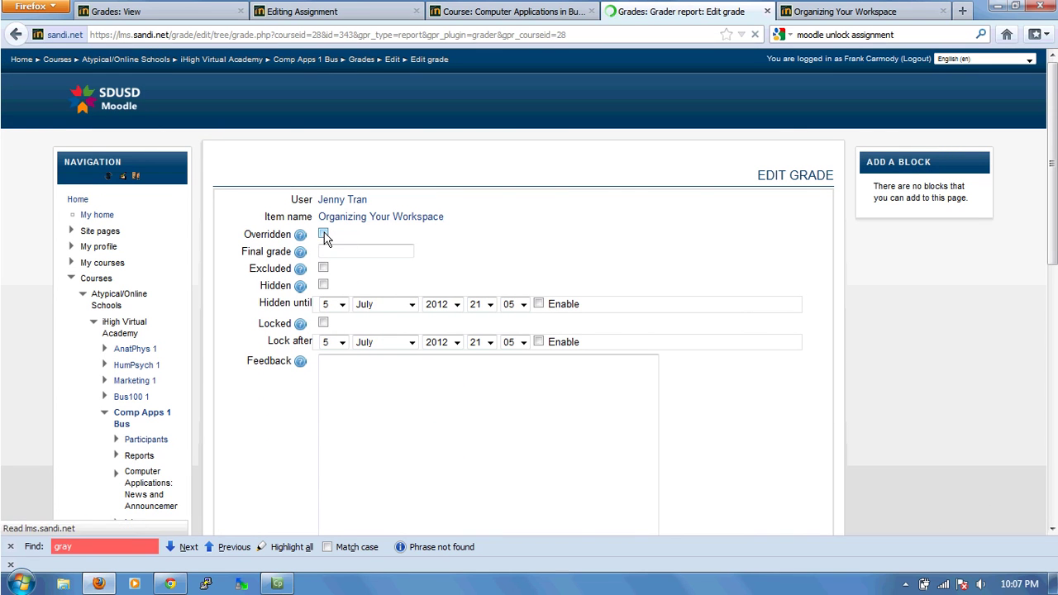
{"action": "left_click", "coordinate": [323, 235]}
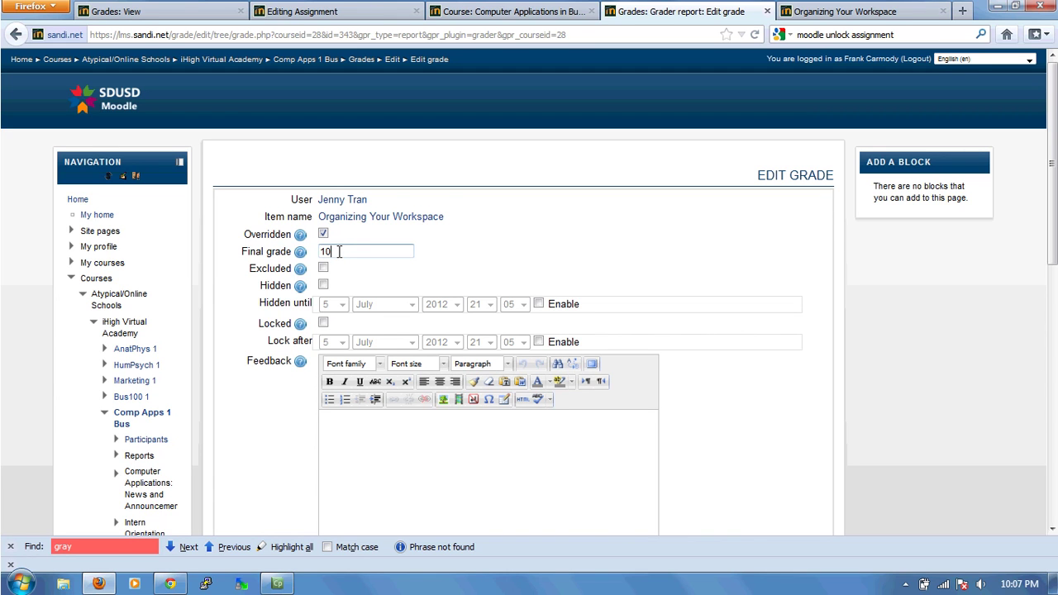
{"action": "left_click_drag", "start_coordinate": [1052, 254], "coordinate": [1052, 330]}
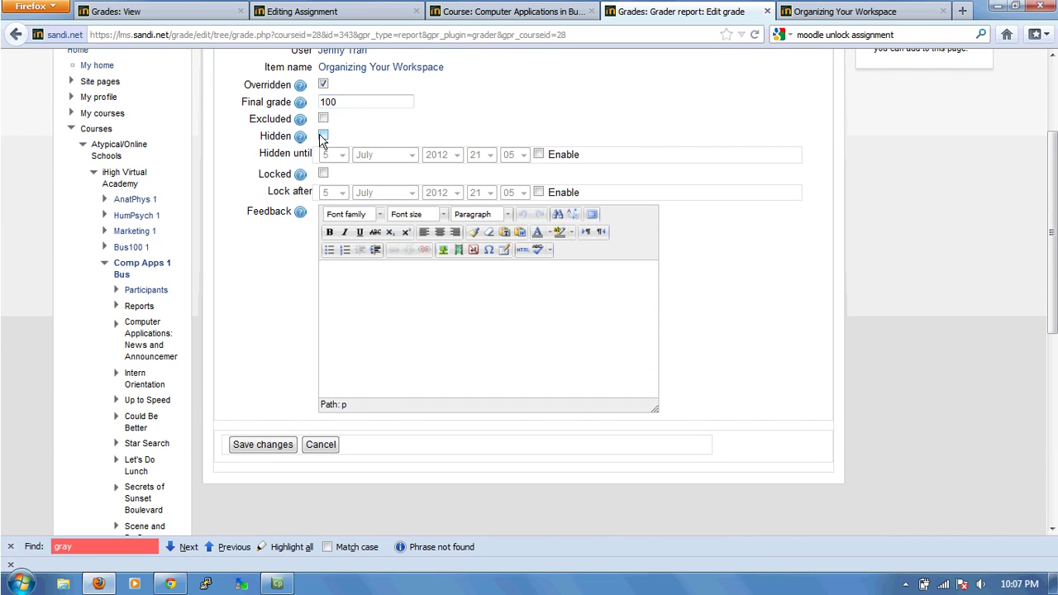
{"action": "left_click", "coordinate": [260, 449]}
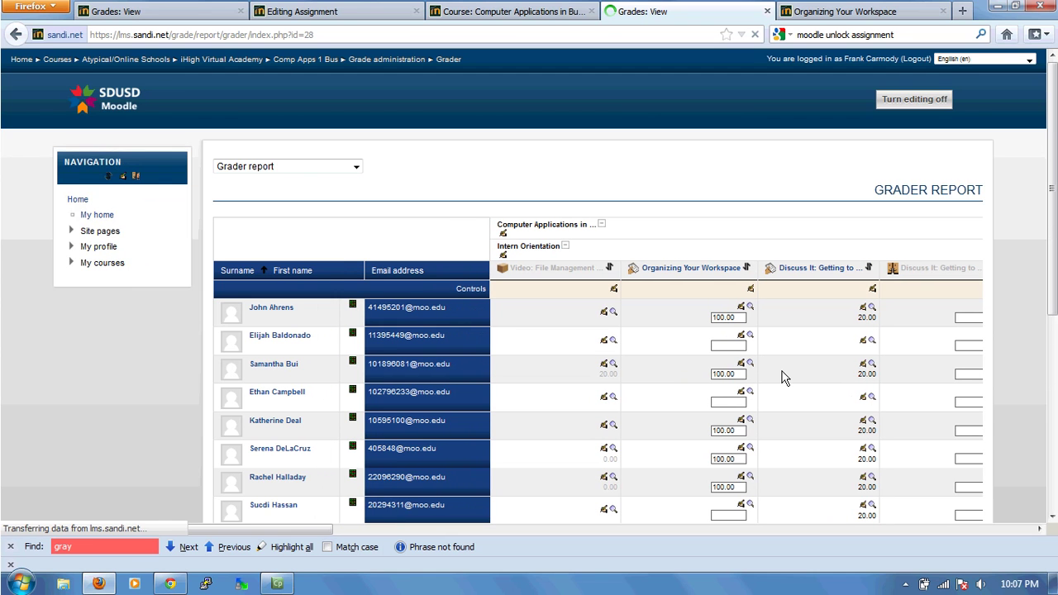
- Set the last listed student's Organizing Your Workspace grade to 90 in the grader report and update the report
{"action": "scroll", "coordinate": [1050, 126], "scroll_direction": "down", "scroll_amount": 5}
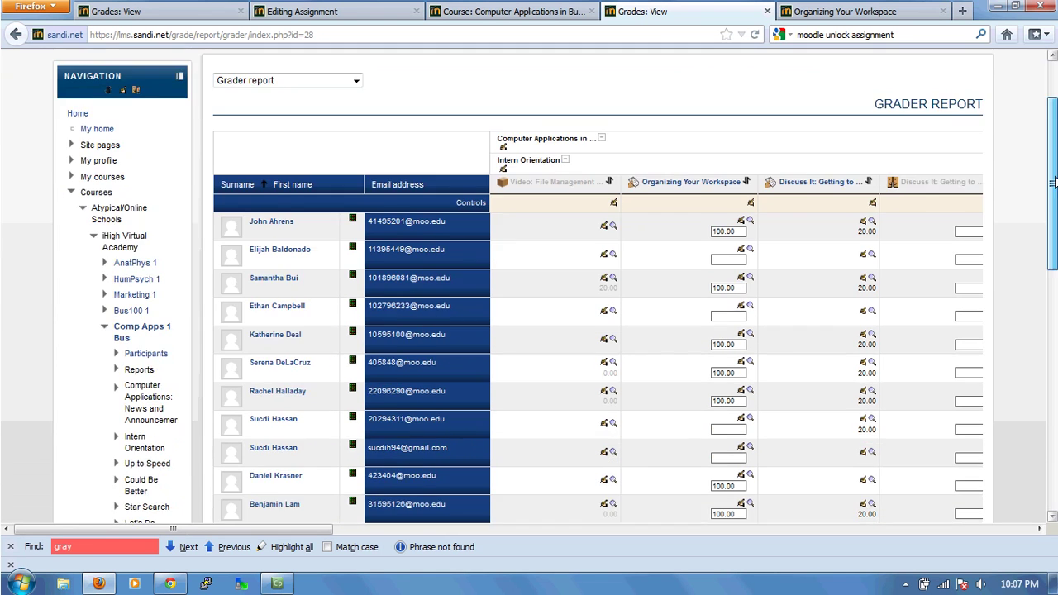
{"action": "scroll", "coordinate": [728, 430], "scroll_direction": "down", "scroll_amount": 5}
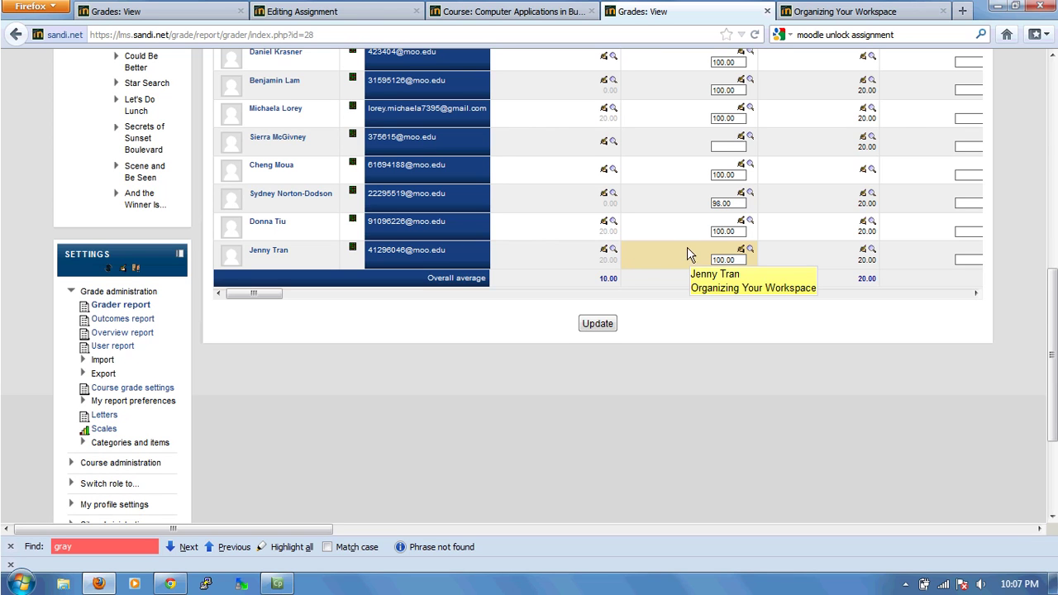
{"action": "left_click_drag", "start_coordinate": [738, 260], "coordinate": [707, 263]}
{"action": "left_click", "coordinate": [731, 261]}
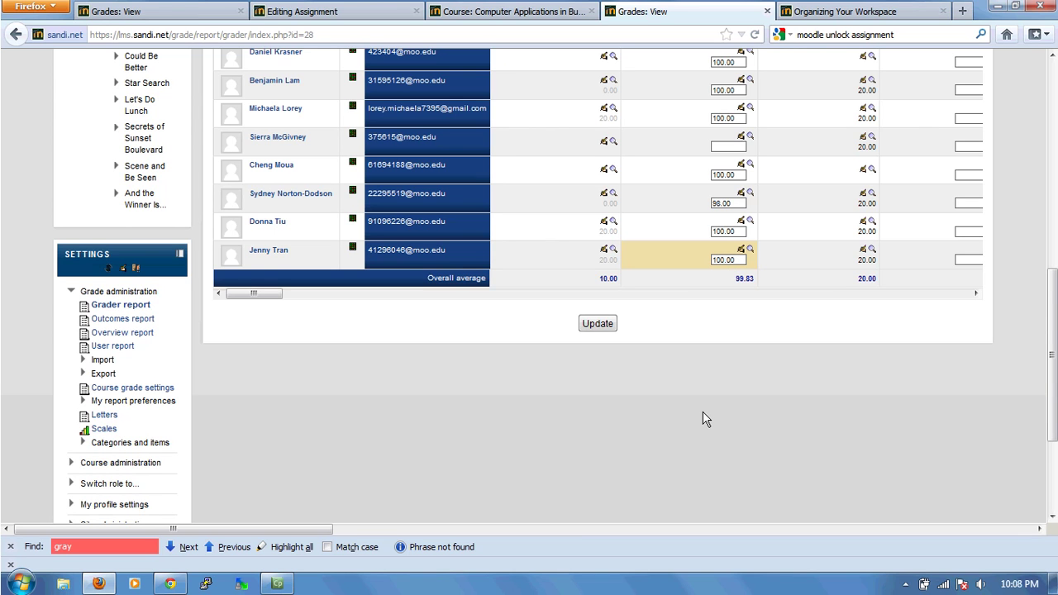
{"action": "left_click_drag", "start_coordinate": [724, 259], "coordinate": [708, 262]}
{"action": "type", "text": "9"}
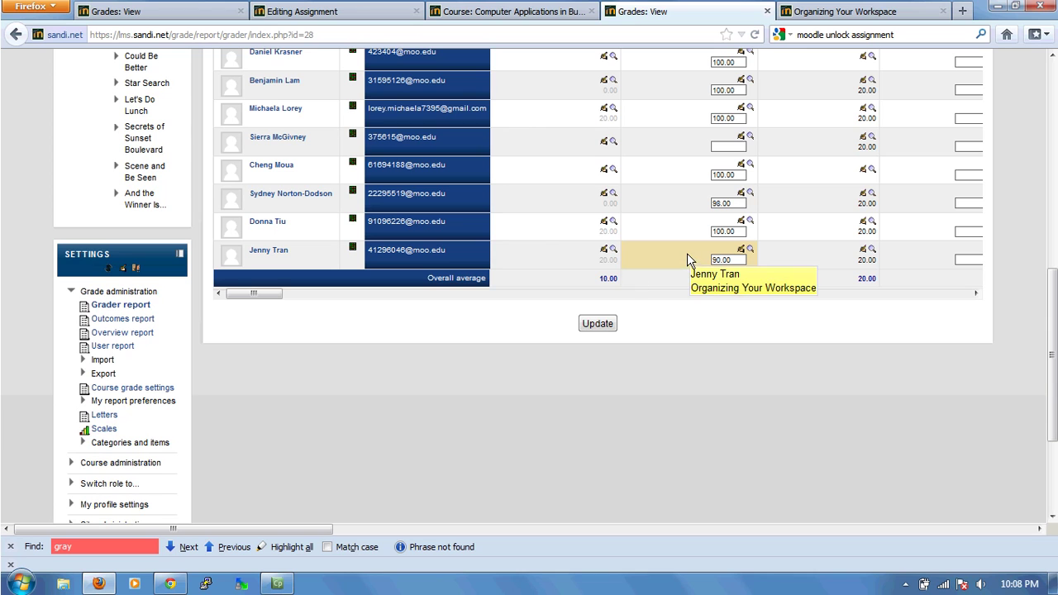
{"action": "left_click", "coordinate": [599, 324]}
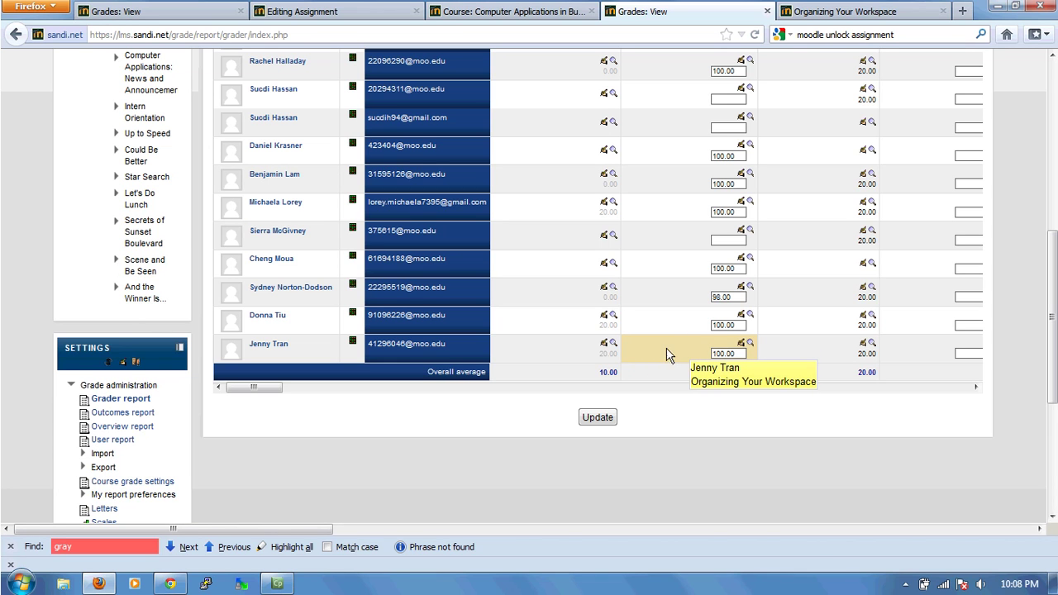
- Reload the Organizing Your Workspace submissions, reopen them from the assignment page, and check the last listed student's grade
{"action": "left_click", "coordinate": [850, 12]}
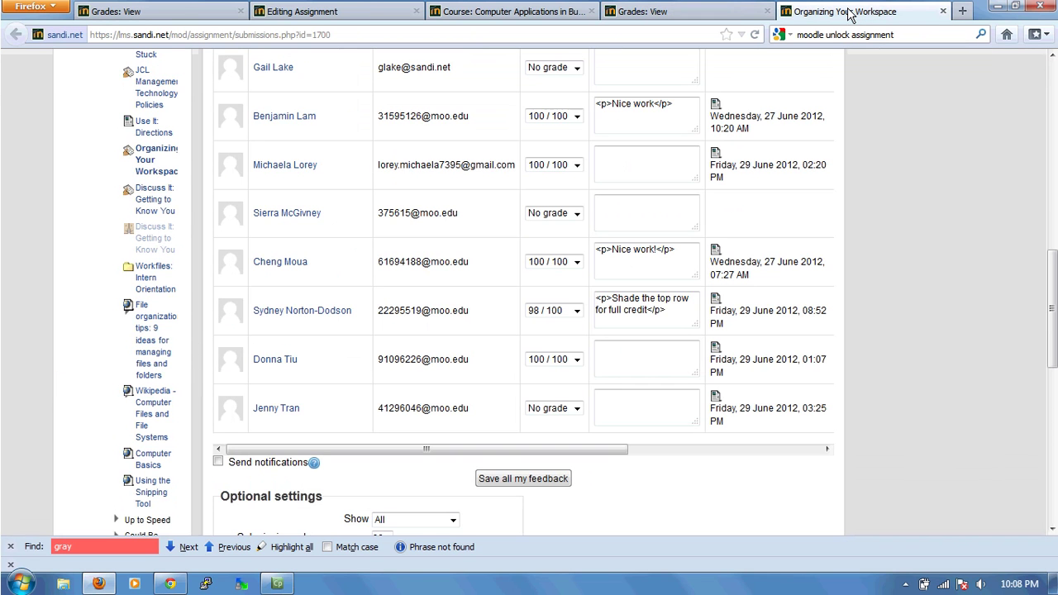
{"action": "left_click", "coordinate": [753, 35]}
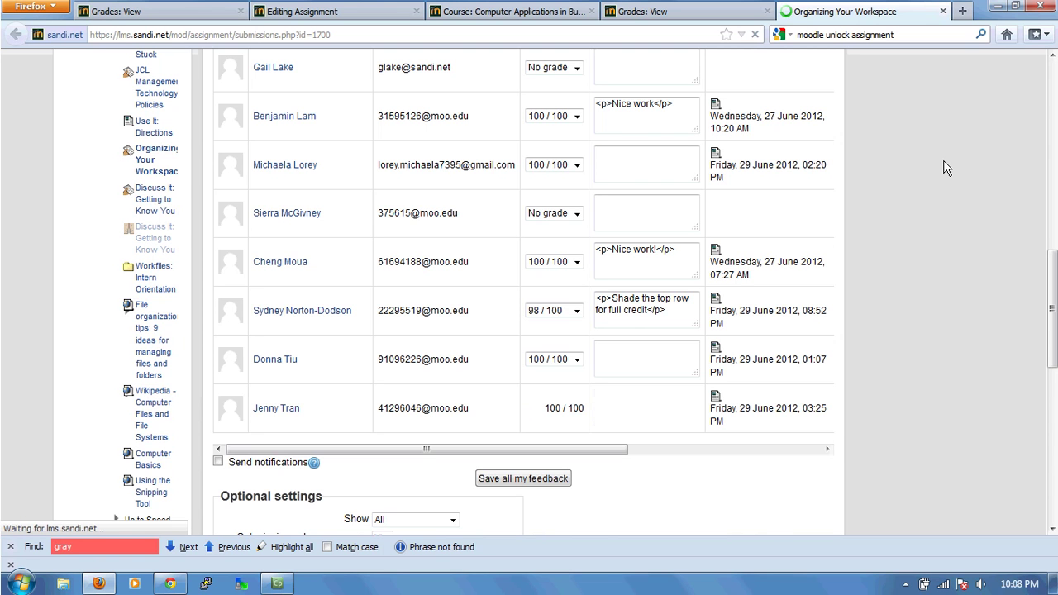
{"action": "left_click_drag", "start_coordinate": [1052, 307], "coordinate": [1050, 112]}
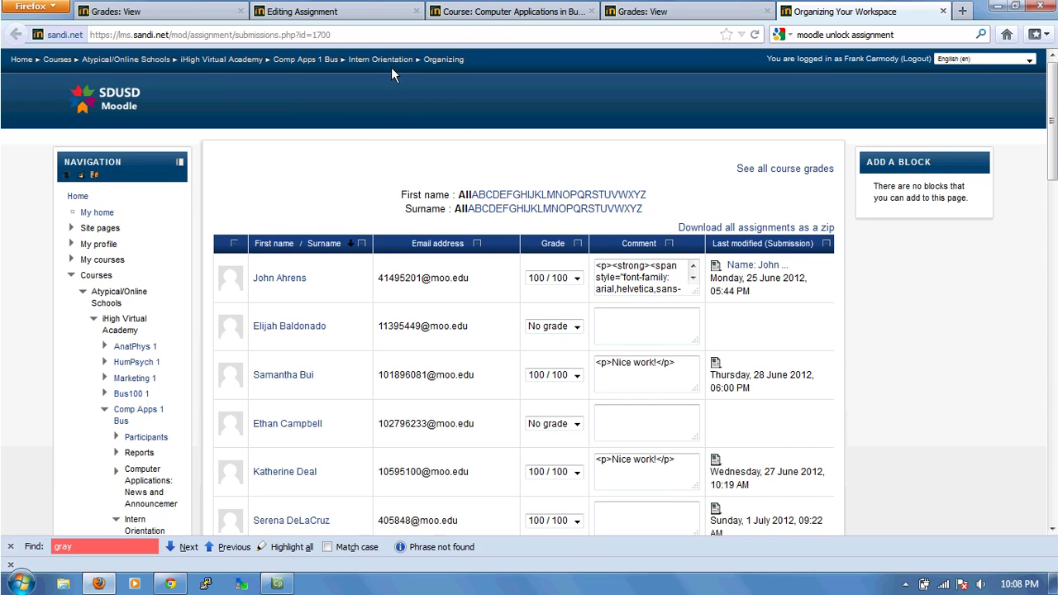
{"action": "left_click", "coordinate": [434, 61]}
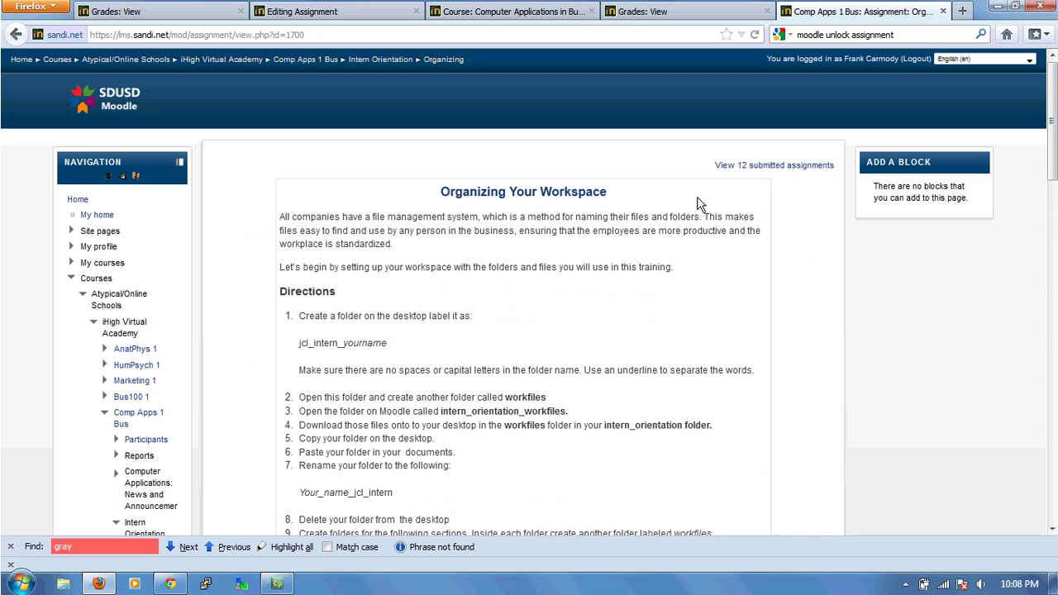
{"action": "left_click", "coordinate": [773, 171]}
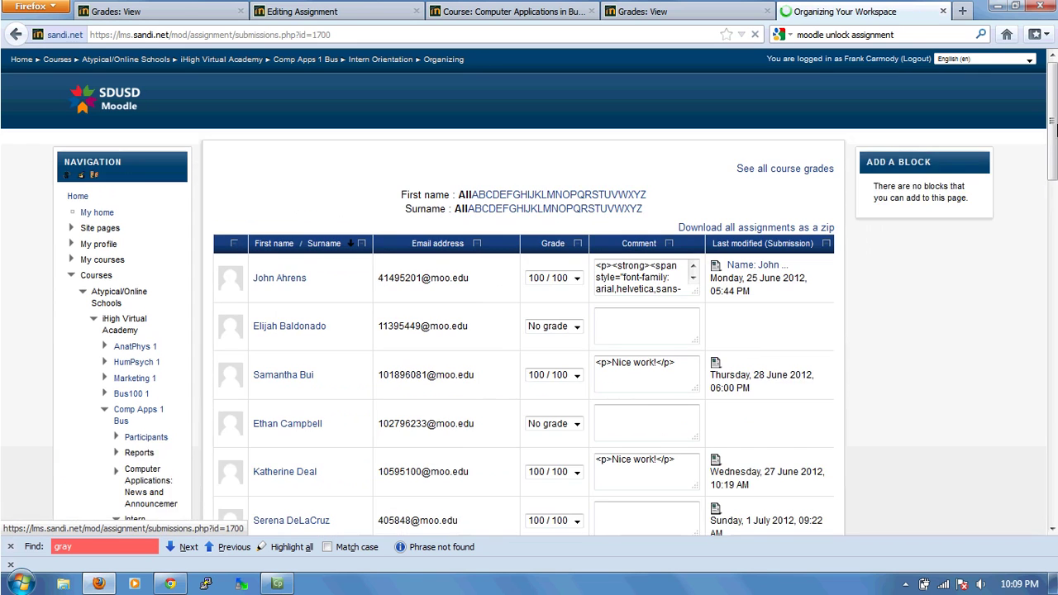
{"action": "scroll", "coordinate": [1056, 99], "scroll_direction": "down", "scroll_amount": 15}
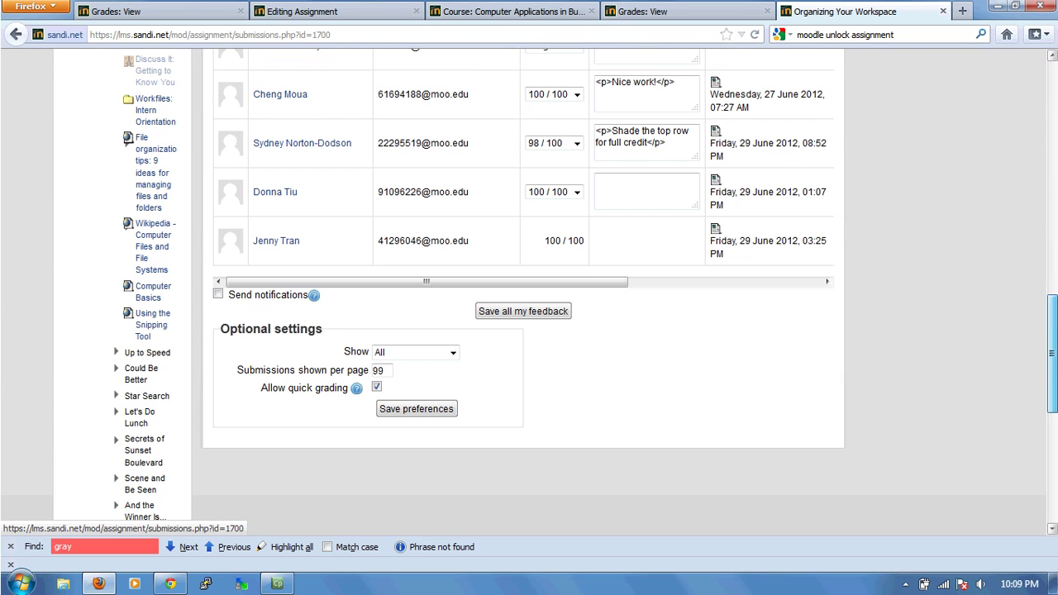
{"action": "left_click_drag", "start_coordinate": [545, 241], "coordinate": [590, 248]}
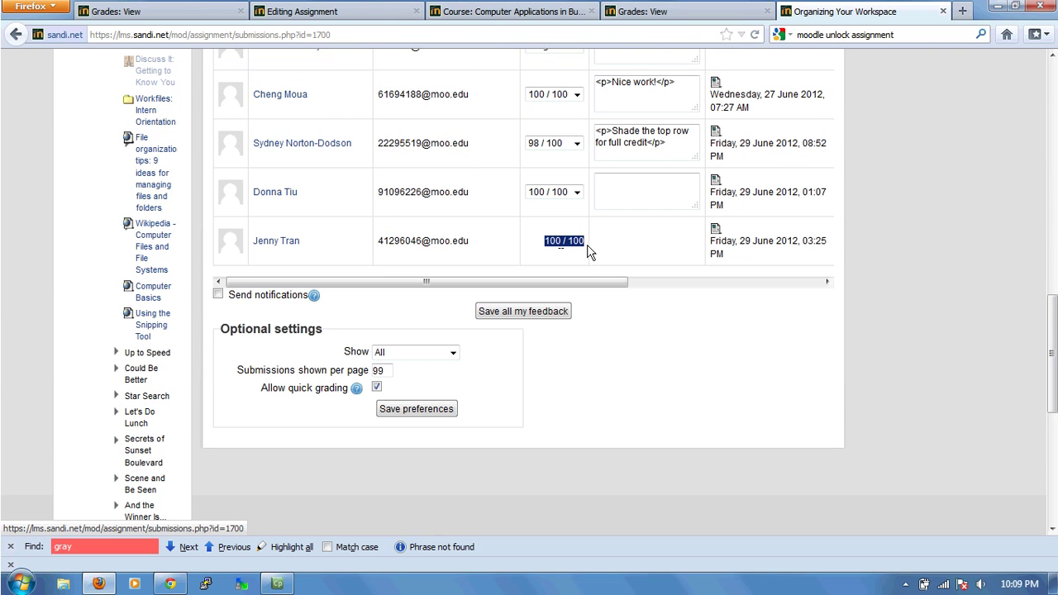
- Open the last listed student's submission, compare its Grade field with the current gradebook grade, and cancel without saving
{"action": "left_click_drag", "start_coordinate": [588, 280], "coordinate": [757, 283]}
{"action": "left_click", "coordinate": [737, 243]}
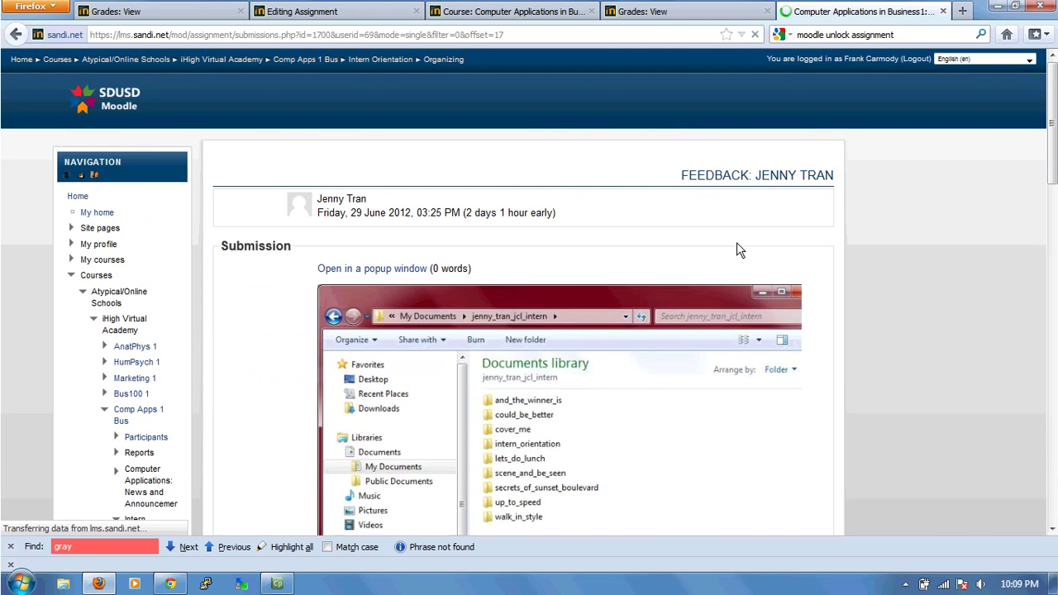
{"action": "left_click_drag", "start_coordinate": [1049, 83], "coordinate": [1050, 240]}
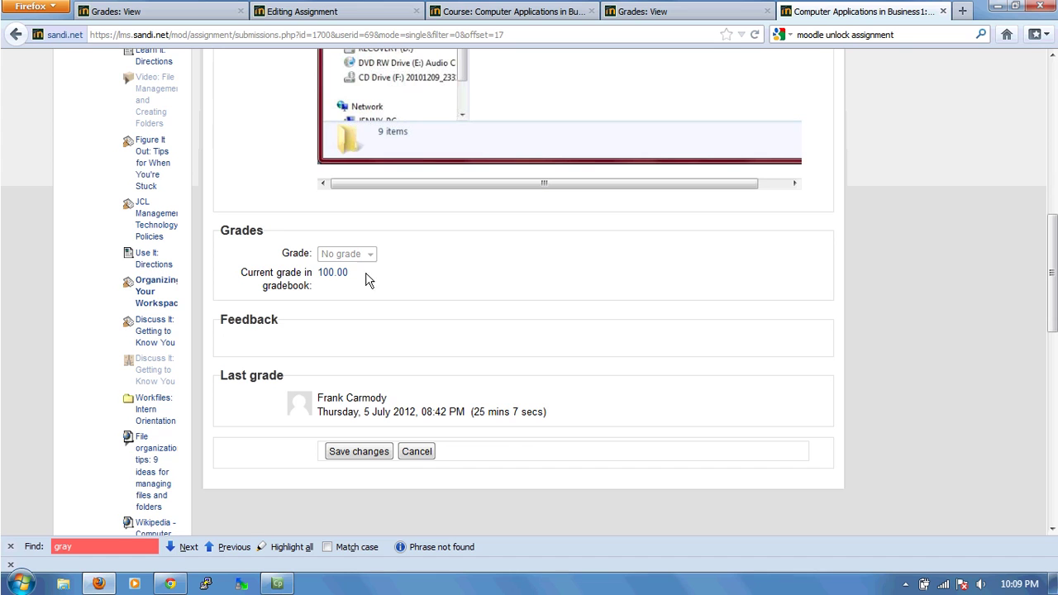
{"action": "left_click", "coordinate": [417, 451]}
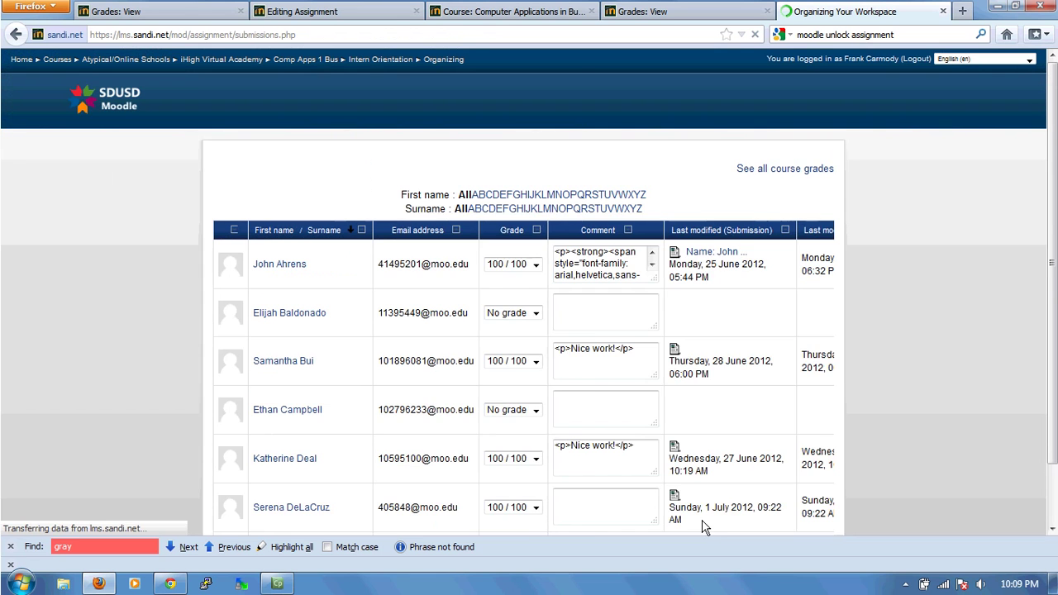
- Check the last listed student's grade in the Organizing Your Workspace submissions and compare it with the grader report's column for that assignment
{"action": "left_click_drag", "start_coordinate": [1052, 118], "coordinate": [1052, 352]}
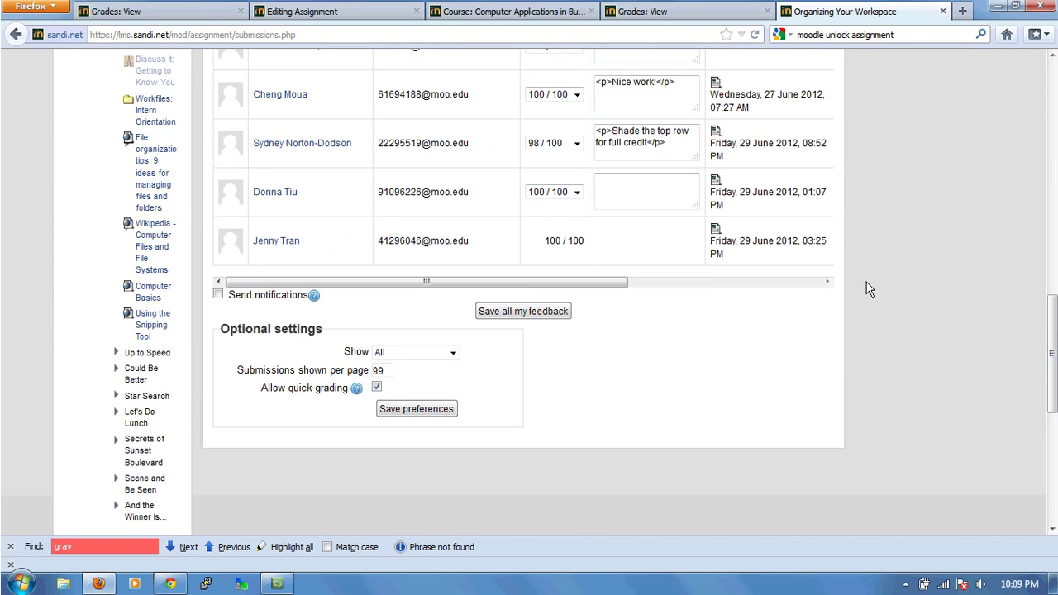
{"action": "left_click_drag", "start_coordinate": [565, 280], "coordinate": [763, 314]}
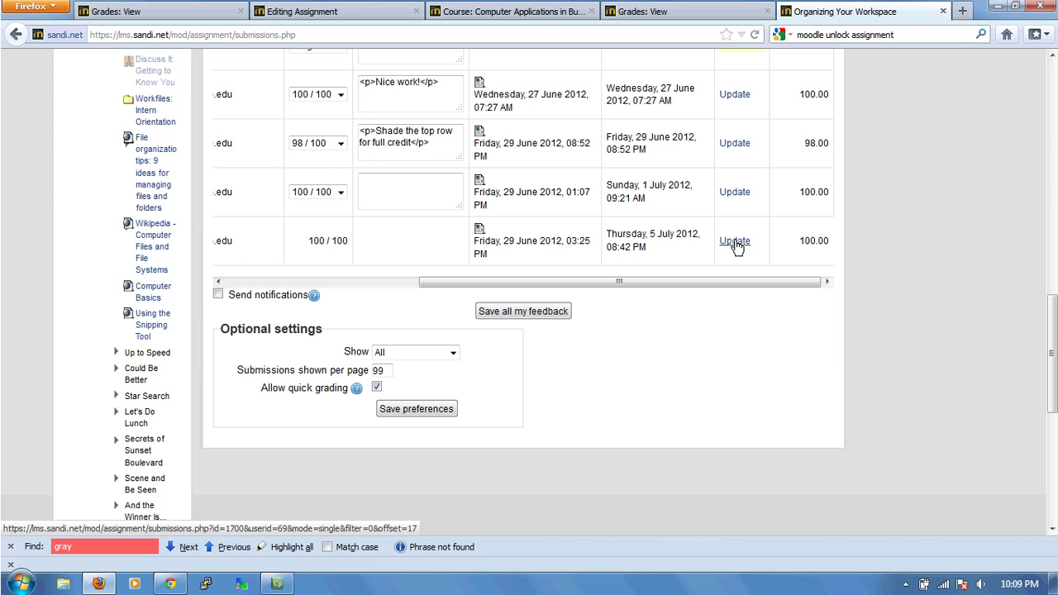
{"action": "left_click", "coordinate": [647, 14]}
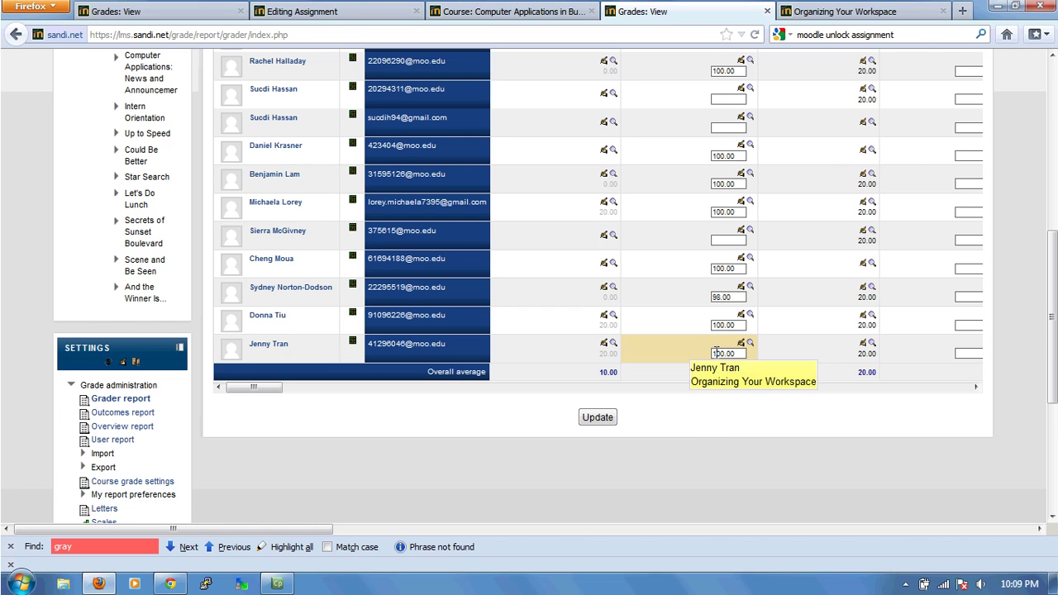
{"action": "left_click_drag", "start_coordinate": [1054, 354], "coordinate": [1052, 261]}
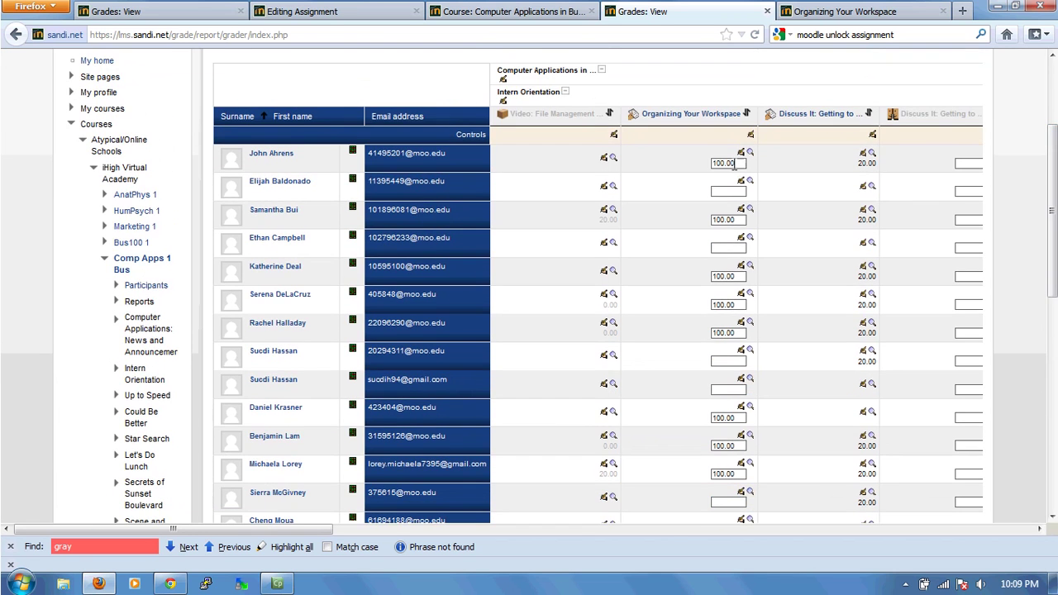
{"action": "left_click", "coordinate": [750, 135]}
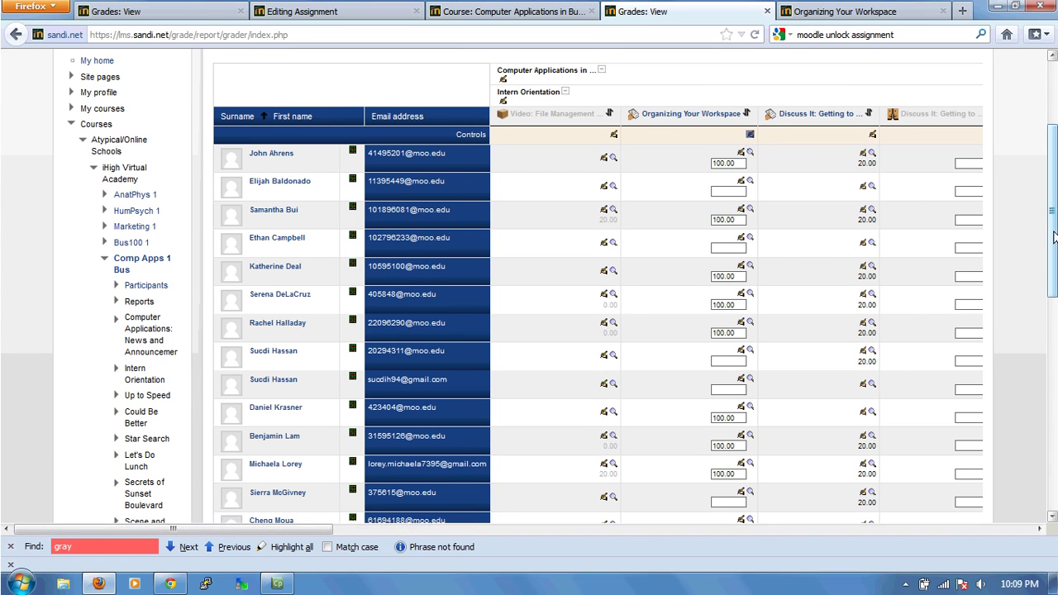
- Edit the last listed student's Organizing Your Workspace grade in the grader report: turn off Overridden and save the changes
{"action": "scroll", "coordinate": [854, 250], "scroll_direction": "down", "scroll_amount": 6}
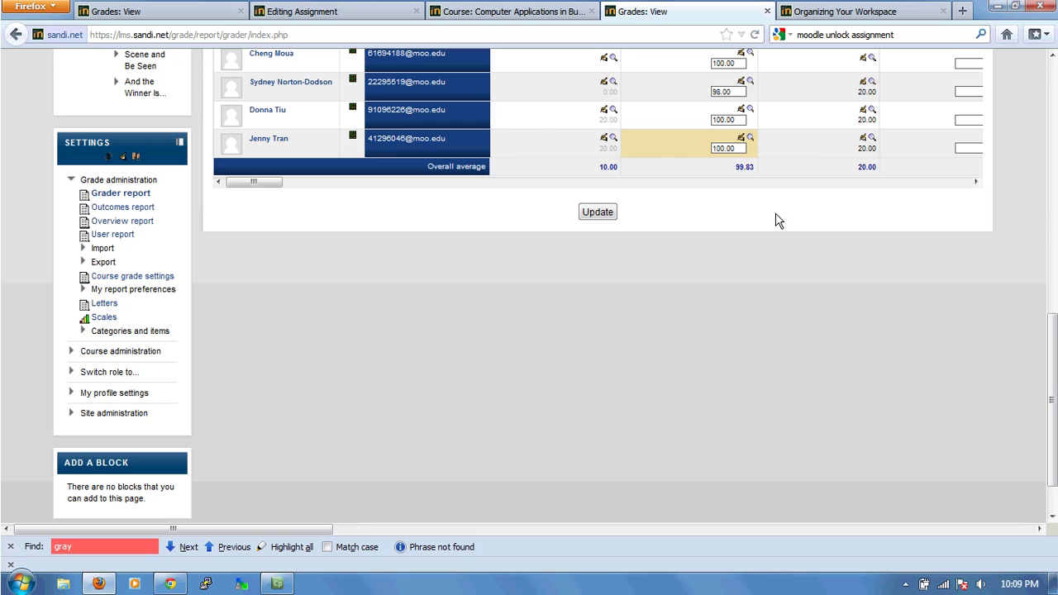
{"action": "left_click", "coordinate": [741, 139]}
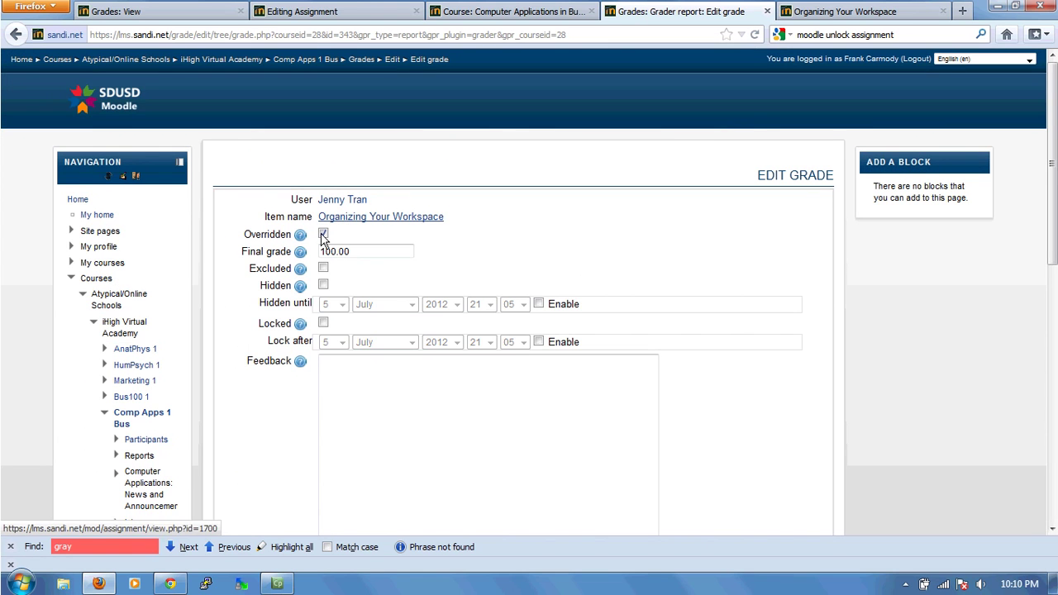
{"action": "left_click", "coordinate": [323, 234]}
{"action": "left_click", "coordinate": [323, 234]}
{"action": "left_click_drag", "start_coordinate": [361, 252], "coordinate": [321, 253]}
{"action": "left_click", "coordinate": [323, 234]}
{"action": "scroll", "coordinate": [1048, 348], "scroll_direction": "down", "scroll_amount": 1}
{"action": "scroll", "coordinate": [1047, 346], "scroll_direction": "down", "scroll_amount": 7}
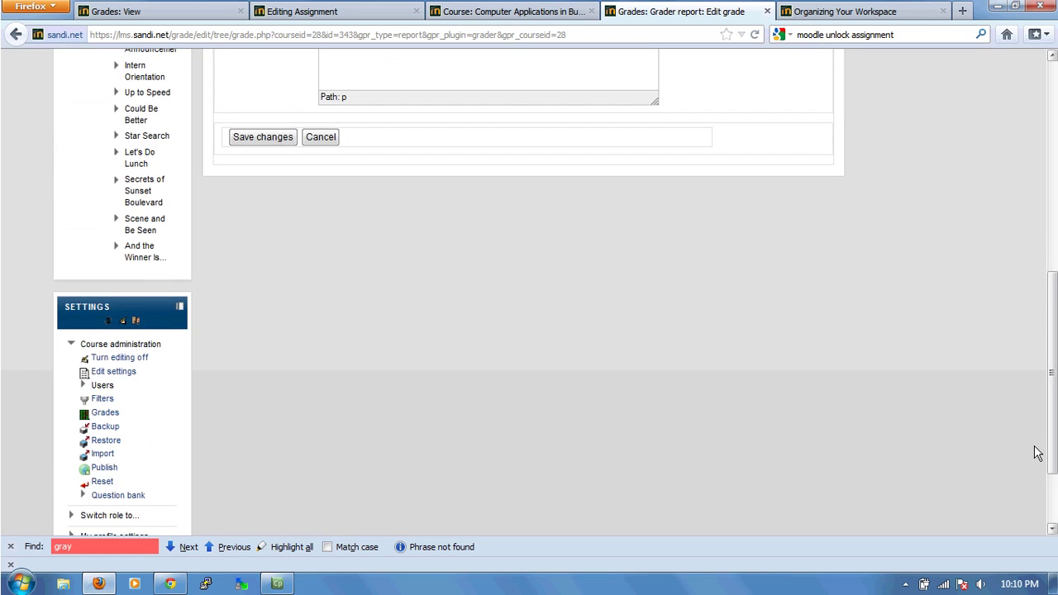
{"action": "left_click", "coordinate": [263, 138]}
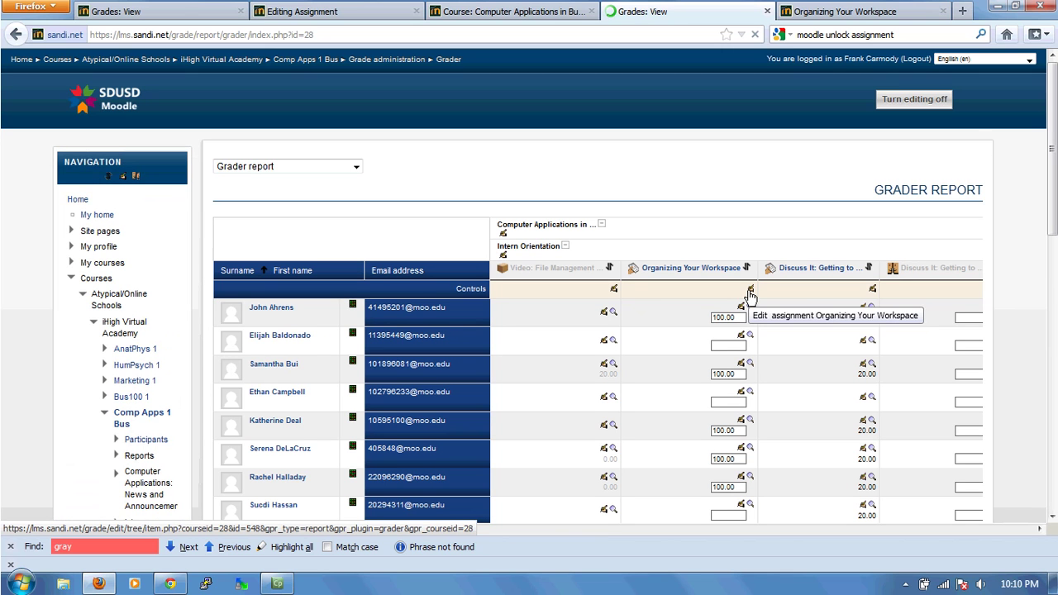
- Edit the Organizing Your Workspace grade item from the grader report, enable Locked, and save the changes
{"action": "left_click", "coordinate": [750, 290]}
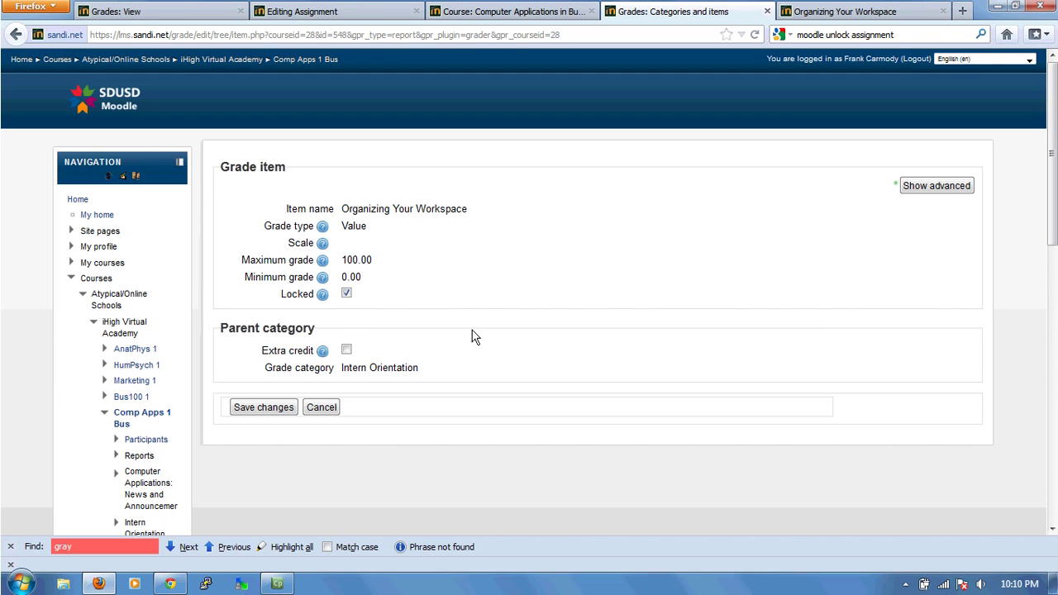
{"action": "left_click", "coordinate": [275, 409]}
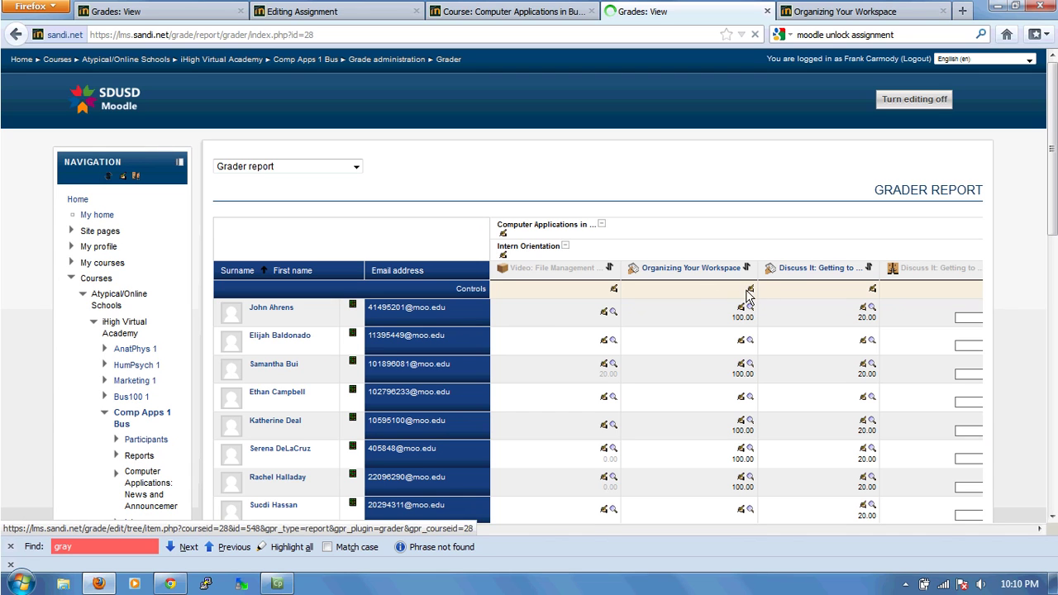
{"action": "mouse_move", "coordinate": [755, 320]}
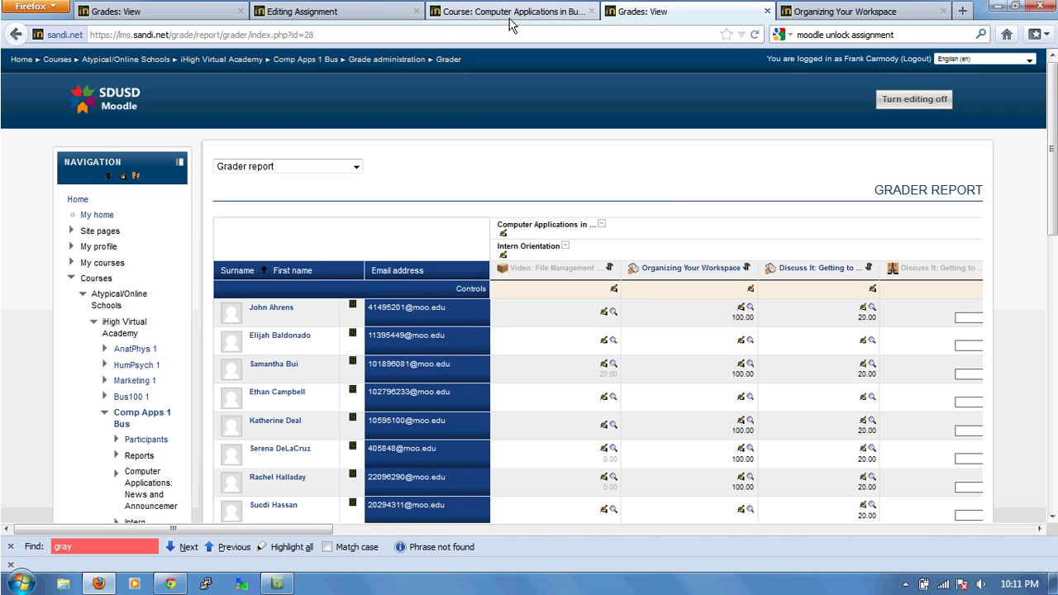
- In the Sample Online Text Activity settings, enable the due date, set Prevent late submissions to Yes, and review the remaining module settings
{"action": "left_click", "coordinate": [367, 12]}
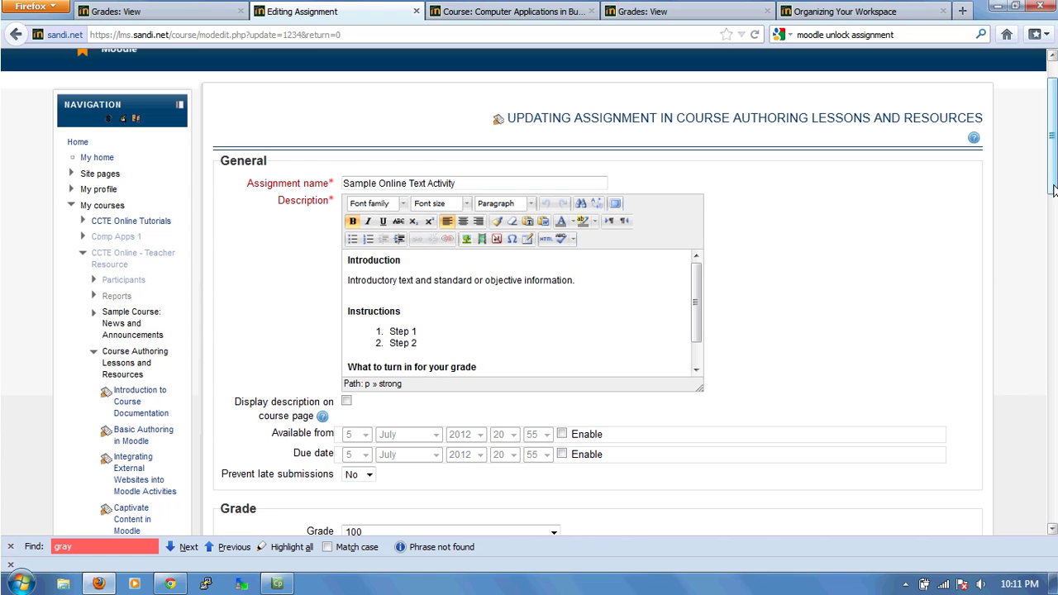
{"action": "scroll", "coordinate": [1053, 189], "scroll_direction": "down", "scroll_amount": 2}
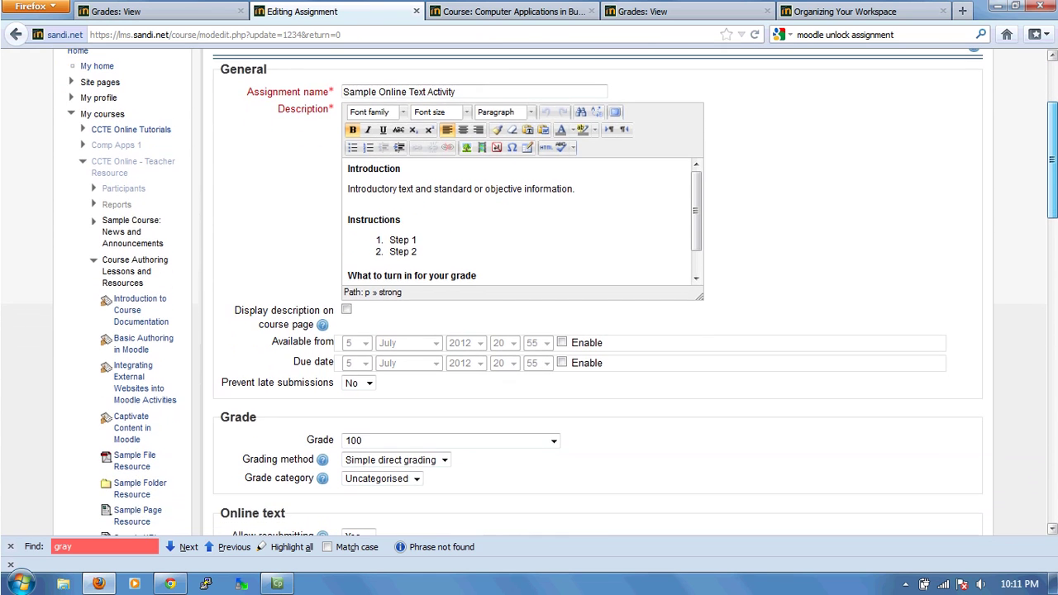
{"action": "scroll", "coordinate": [534, 151], "scroll_direction": "up", "scroll_amount": 2}
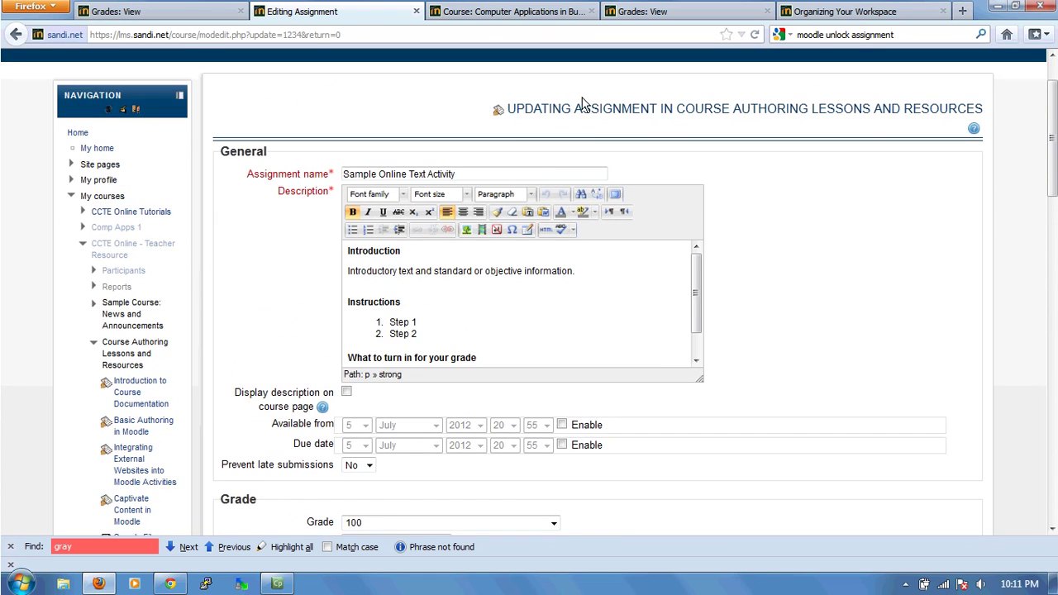
{"action": "left_click_drag", "start_coordinate": [572, 109], "coordinate": [505, 110]}
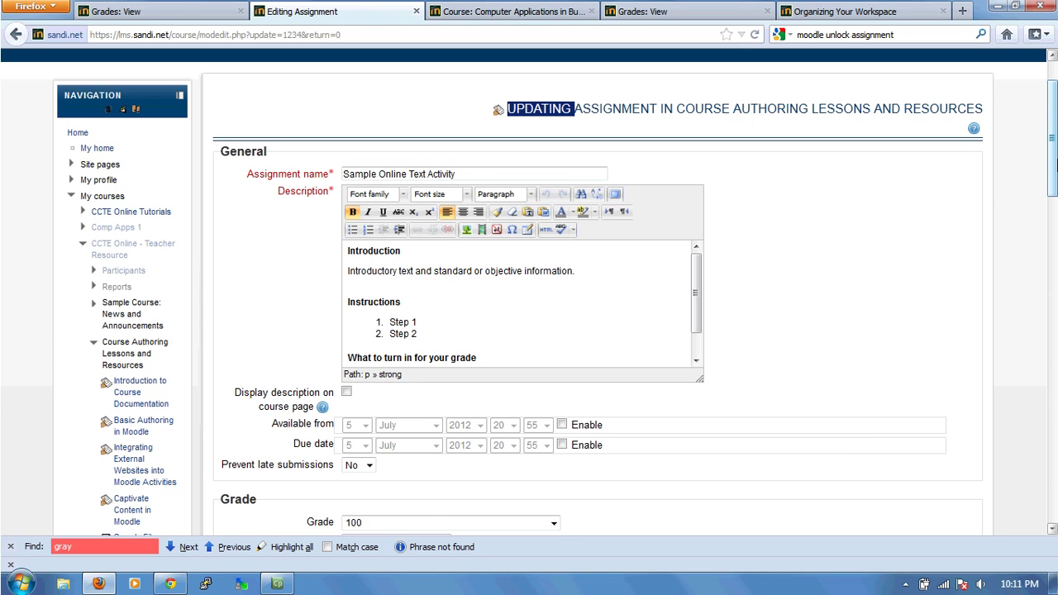
{"action": "scroll", "coordinate": [1055, 165], "scroll_direction": "down", "scroll_amount": 5}
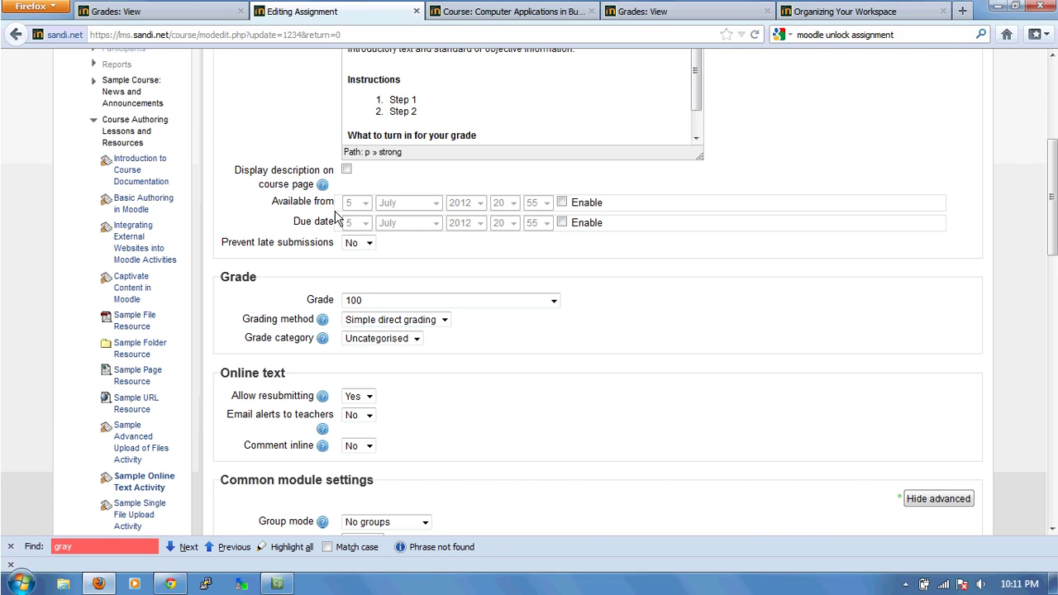
{"action": "left_click", "coordinate": [561, 223]}
{"action": "left_click", "coordinate": [369, 242]}
{"action": "left_click", "coordinate": [369, 271]}
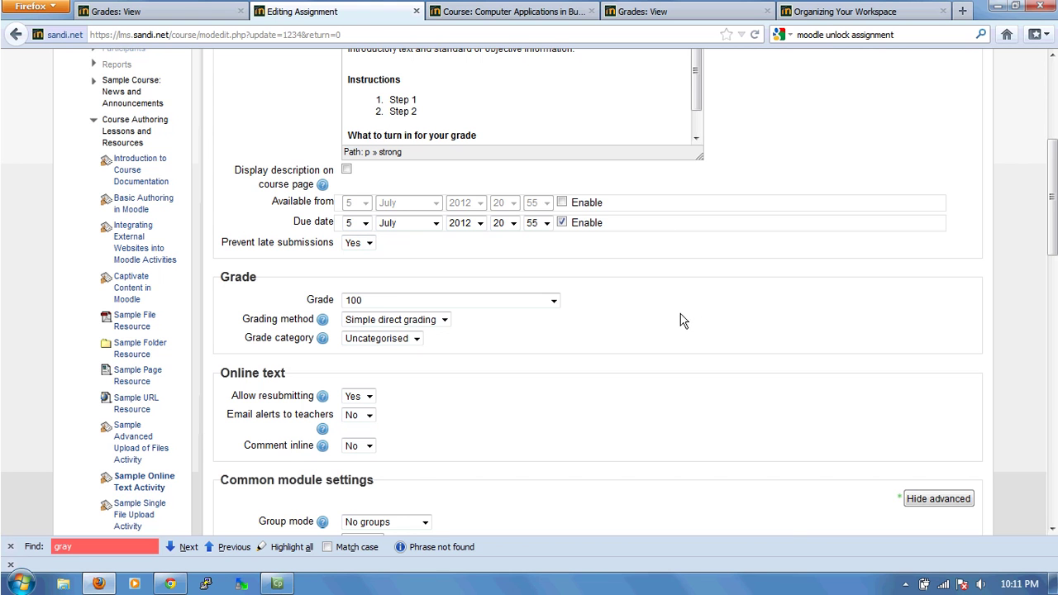
{"action": "scroll", "coordinate": [488, 261], "scroll_direction": "down", "scroll_amount": 10}
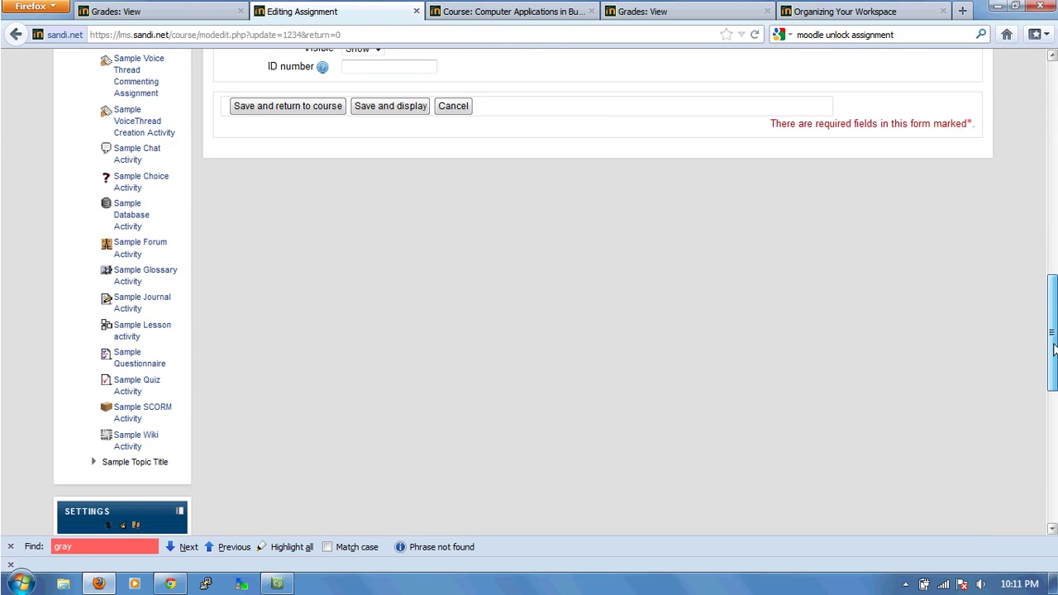
{"action": "scroll", "coordinate": [488, 261], "scroll_direction": "up", "scroll_amount": 4}
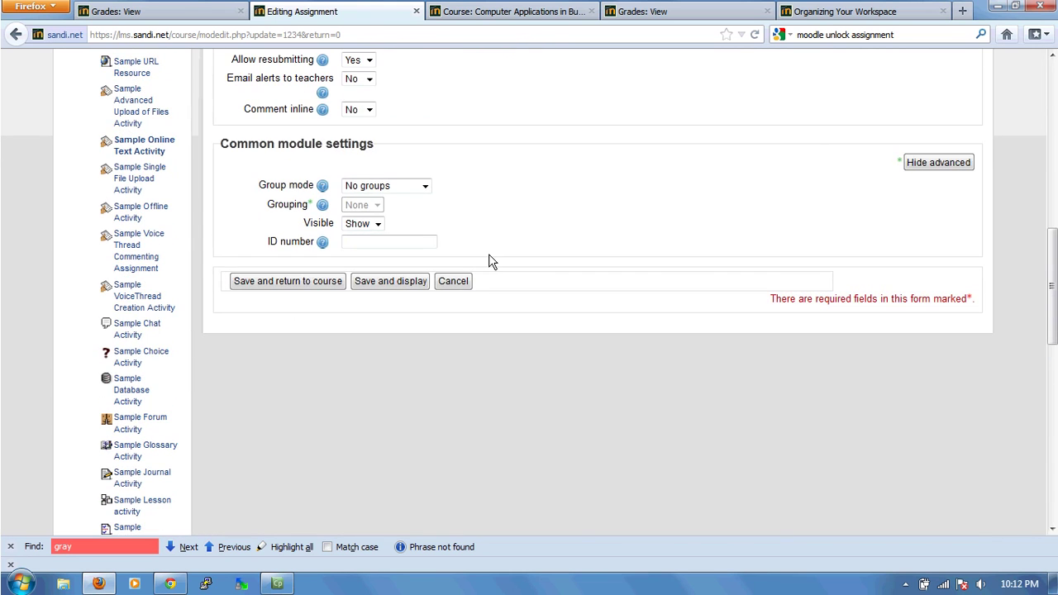